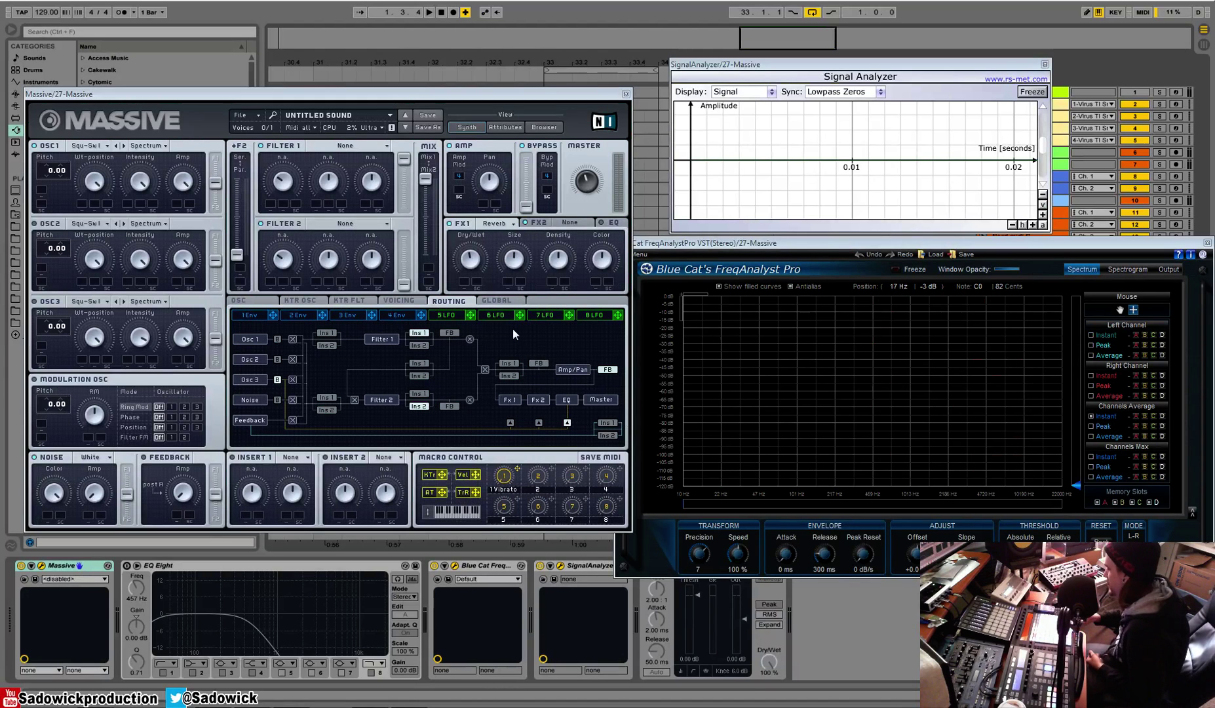
# Remove the Reverb from the FX1 slot, leaving no effect.
pyautogui.click(500, 224)
pyautogui.click(498, 224)
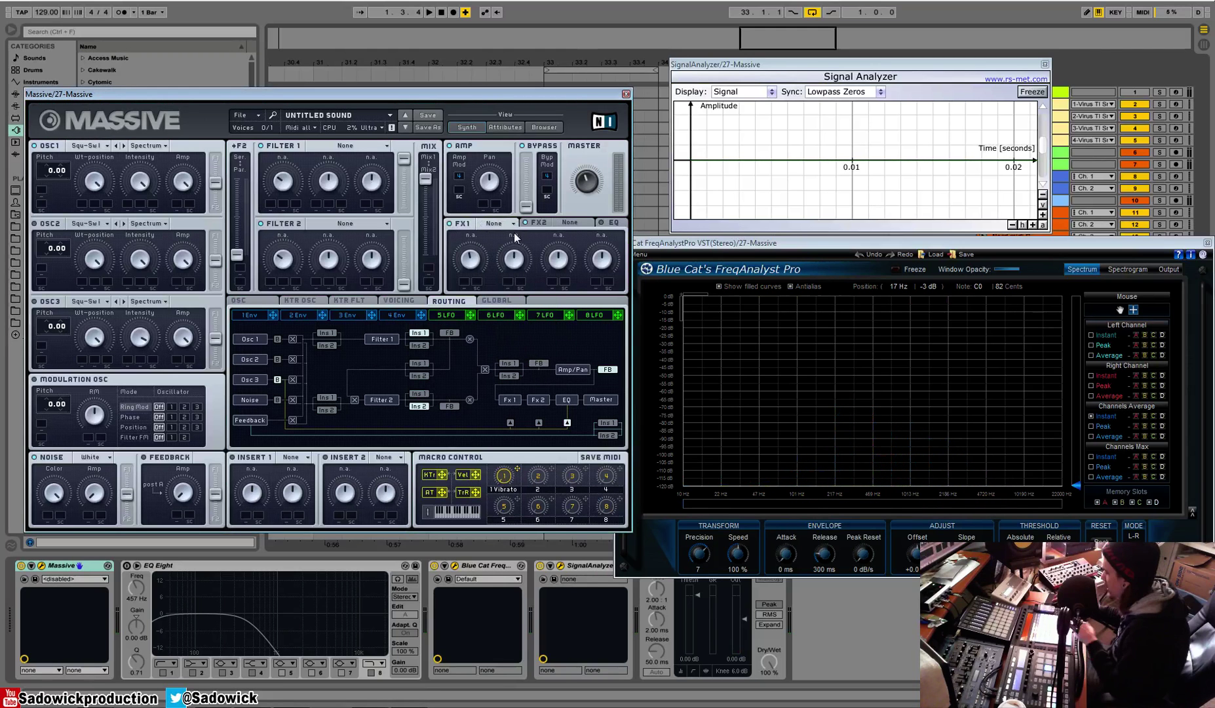
pyautogui.click(497, 223)
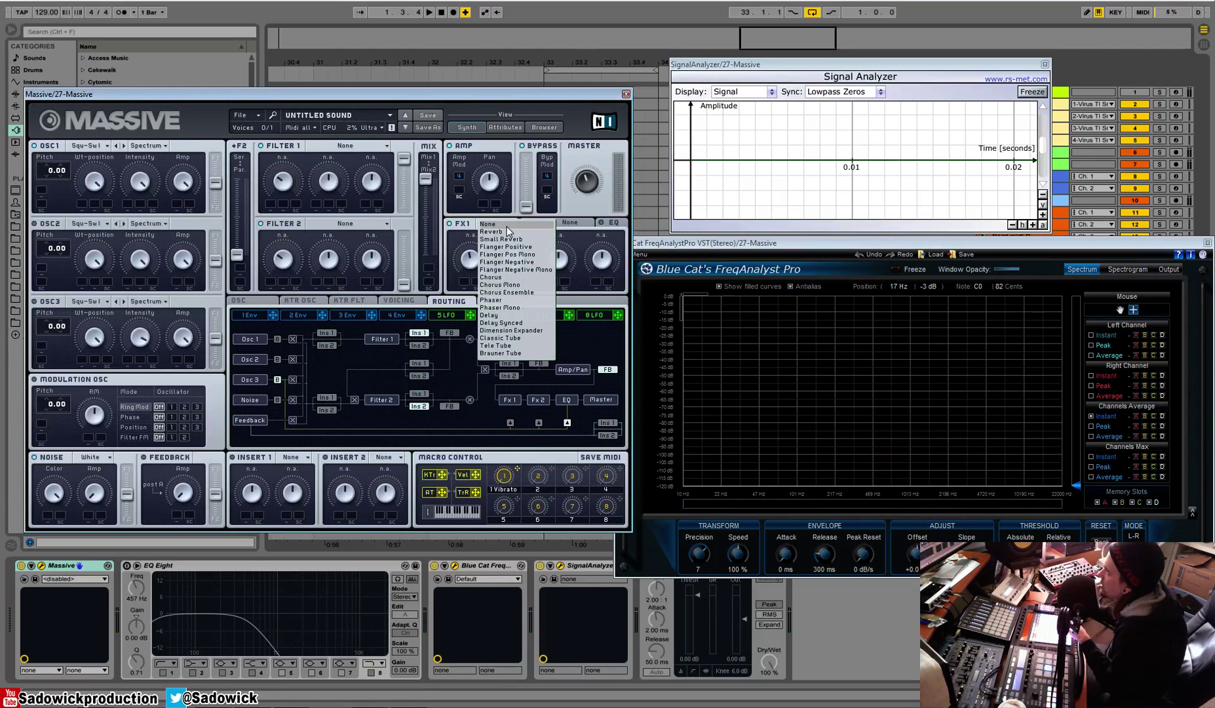
pyautogui.click(502, 223)
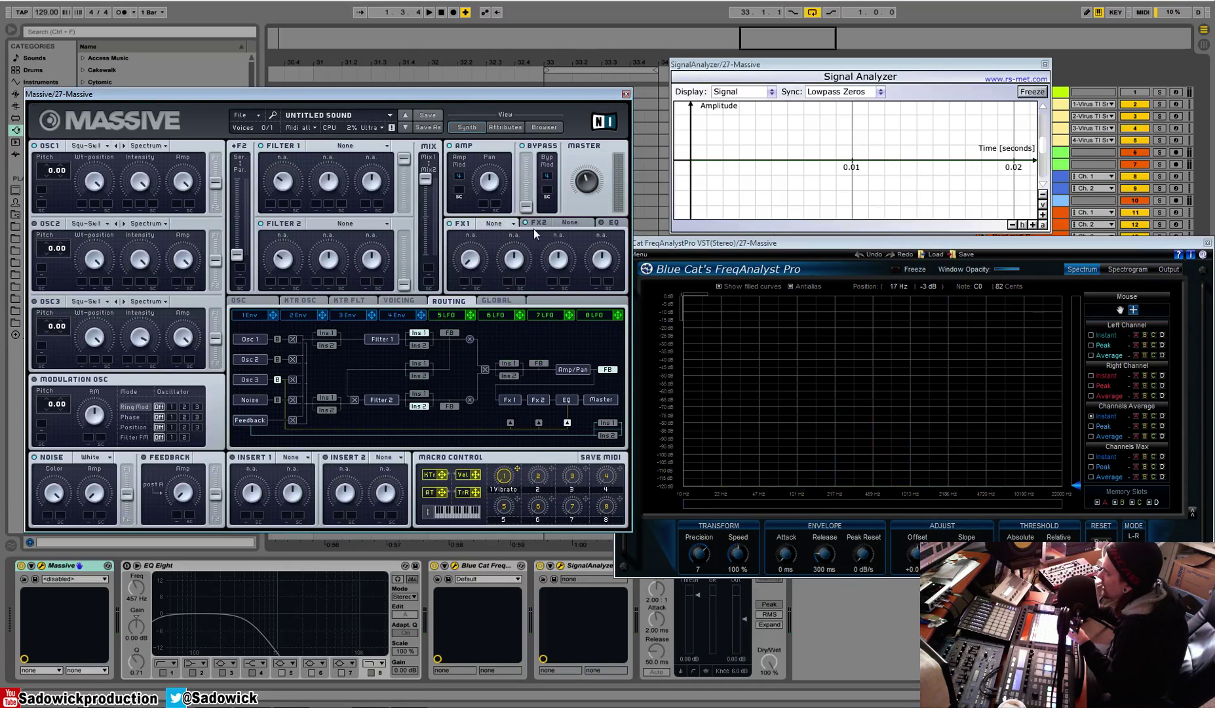
# Put Reverb back on FX1 and turn its Size knob down slightly.
pyautogui.click(505, 223)
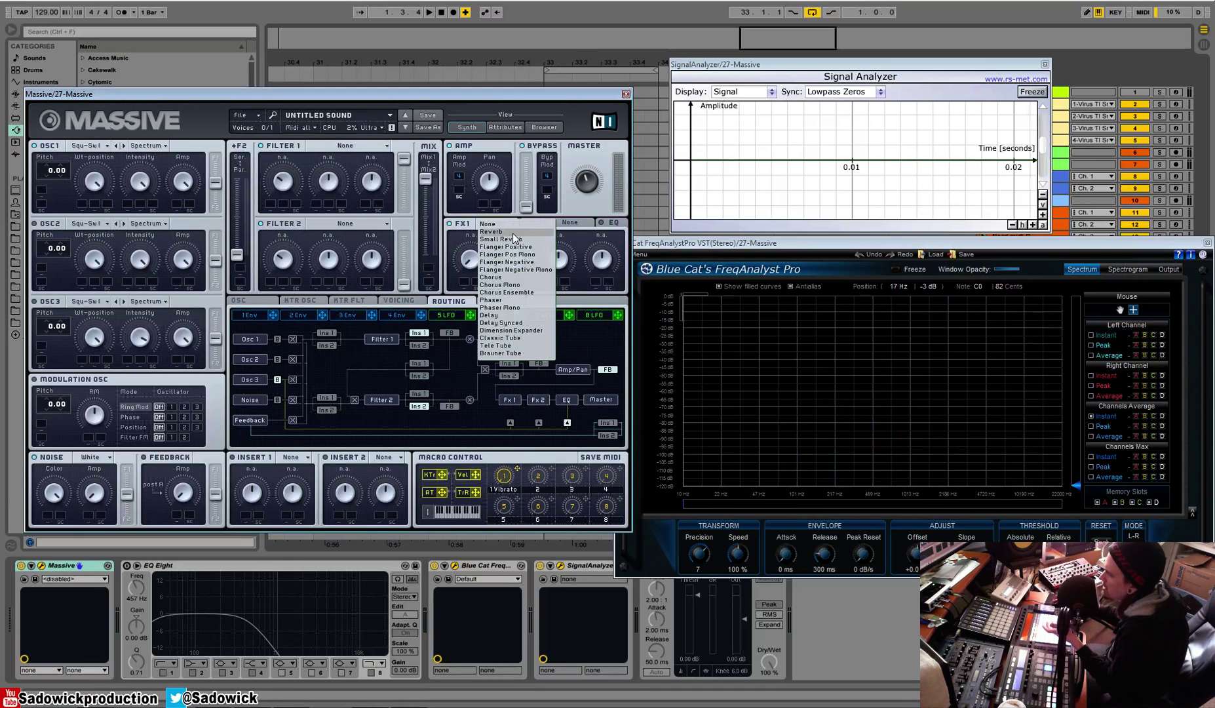
pyautogui.click(513, 233)
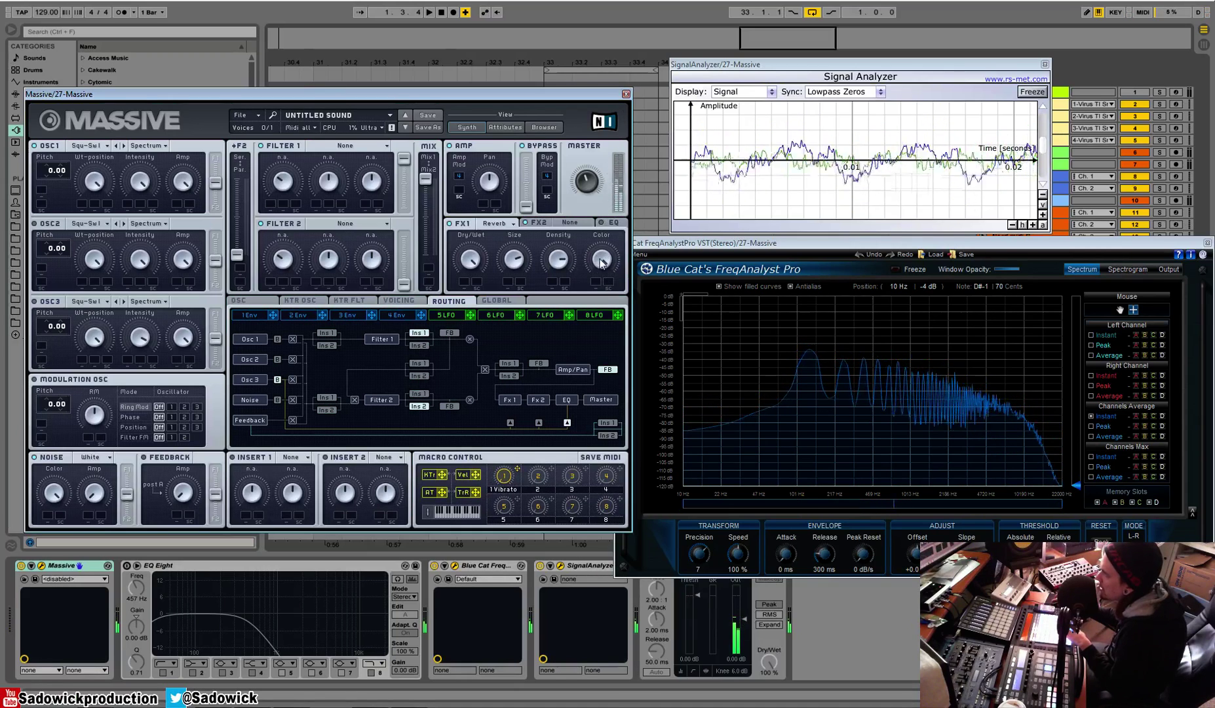
pyautogui.moveTo(514, 264); pyautogui.dragTo(516, 282)
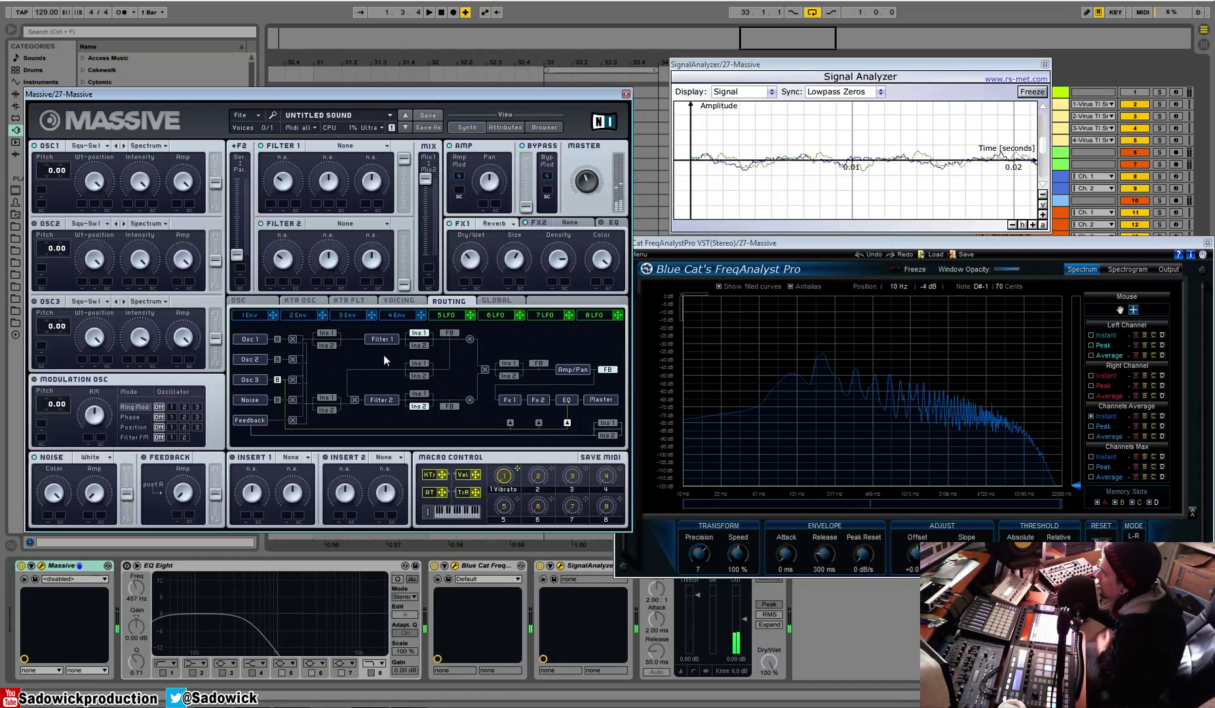
# Switch FX1 to Small Reverb and lower its Size.
pyautogui.click(499, 224)
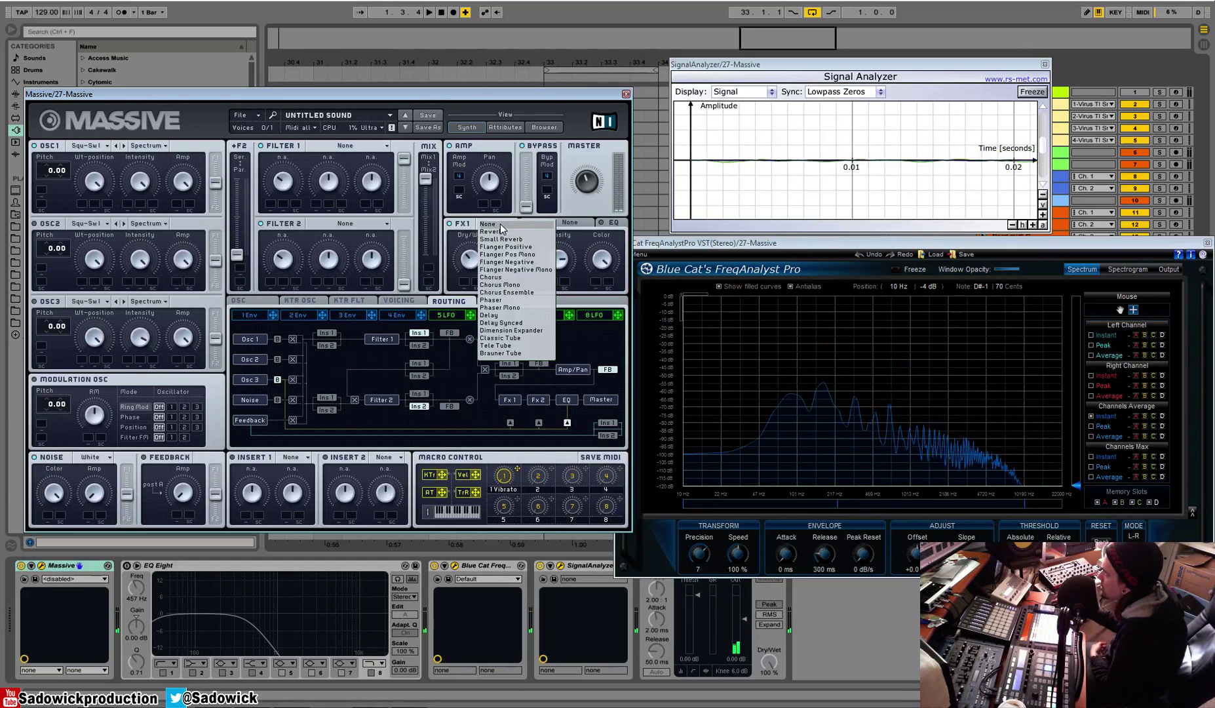
pyautogui.click(513, 260)
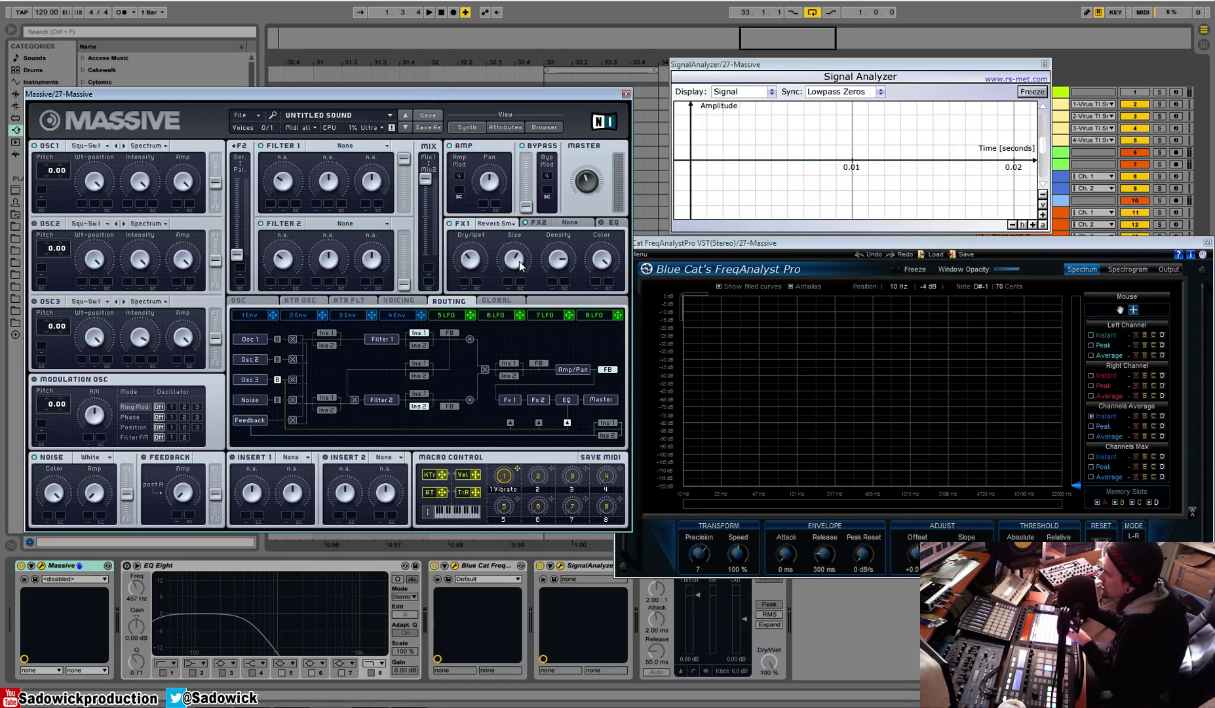
pyautogui.moveTo(518, 260)
pyautogui.mouseDown()
pyautogui.moveTo(536, 241)
pyautogui.moveTo(510, 268)
pyautogui.mouseUp()
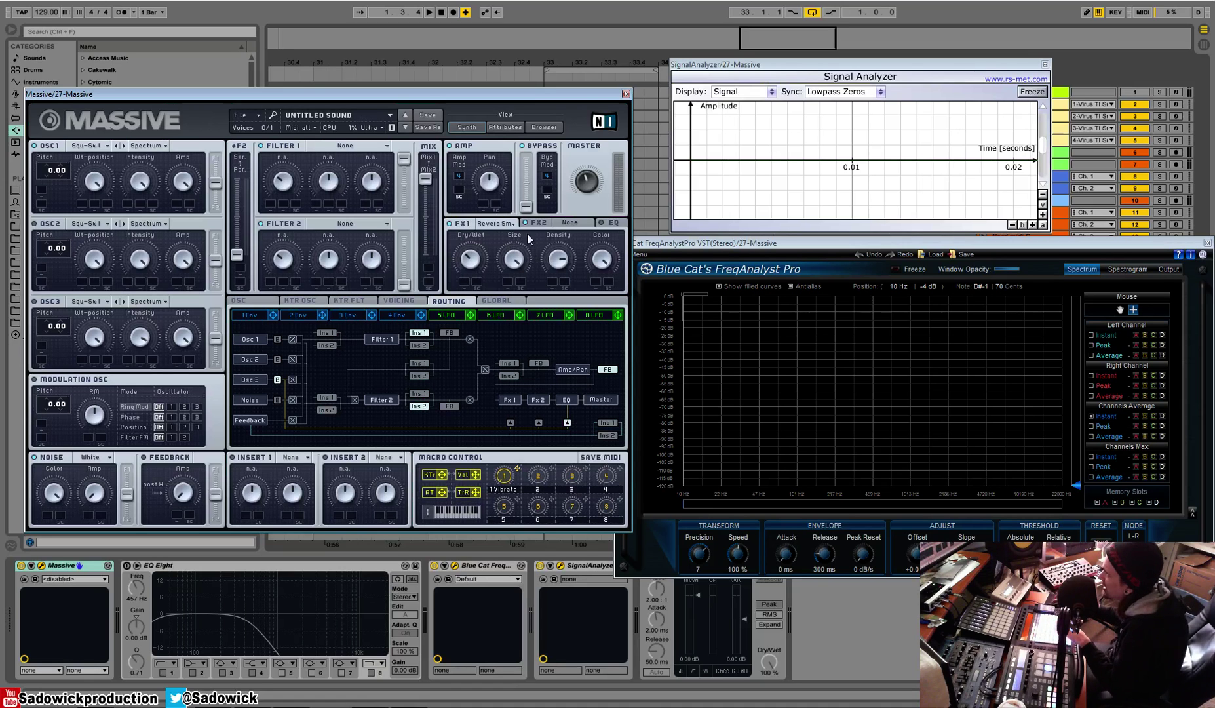
# Show the FX1 effect-type list while the reduced-size reverb plays.
pyautogui.click(506, 223)
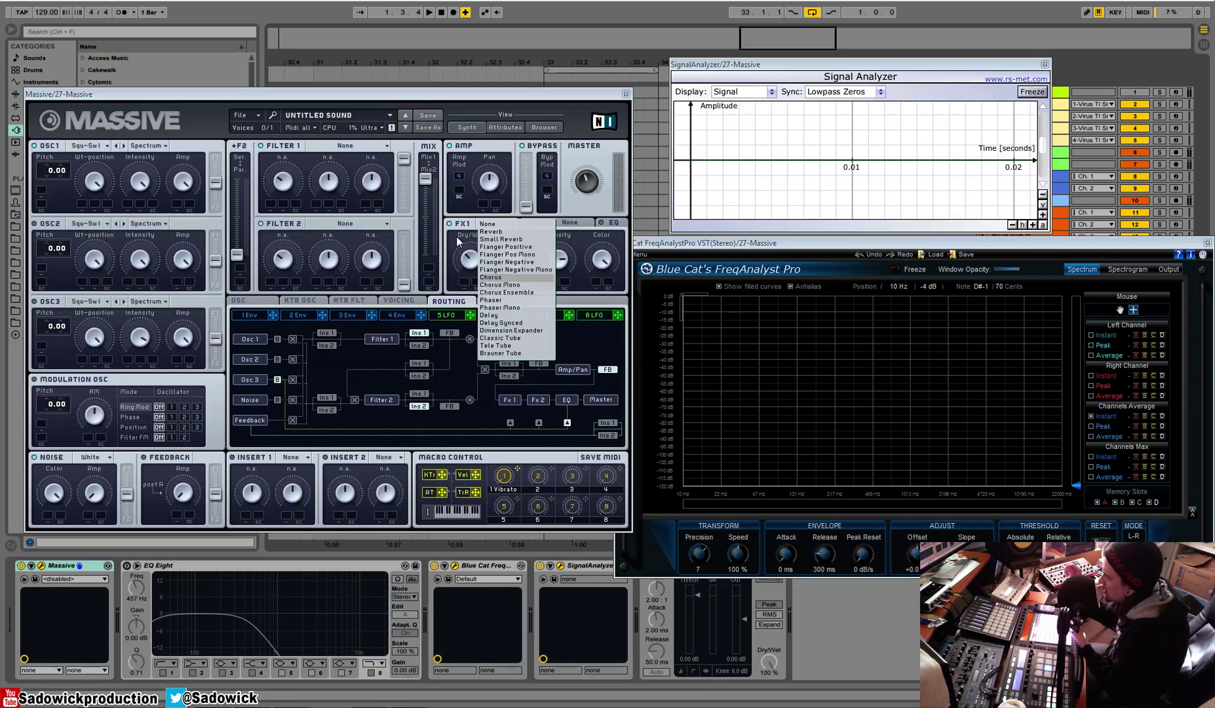
# Load Flanger Positive on FX1, rescale the Signal Analyzer, and raise the flanger Depth.
pyautogui.click(530, 245)
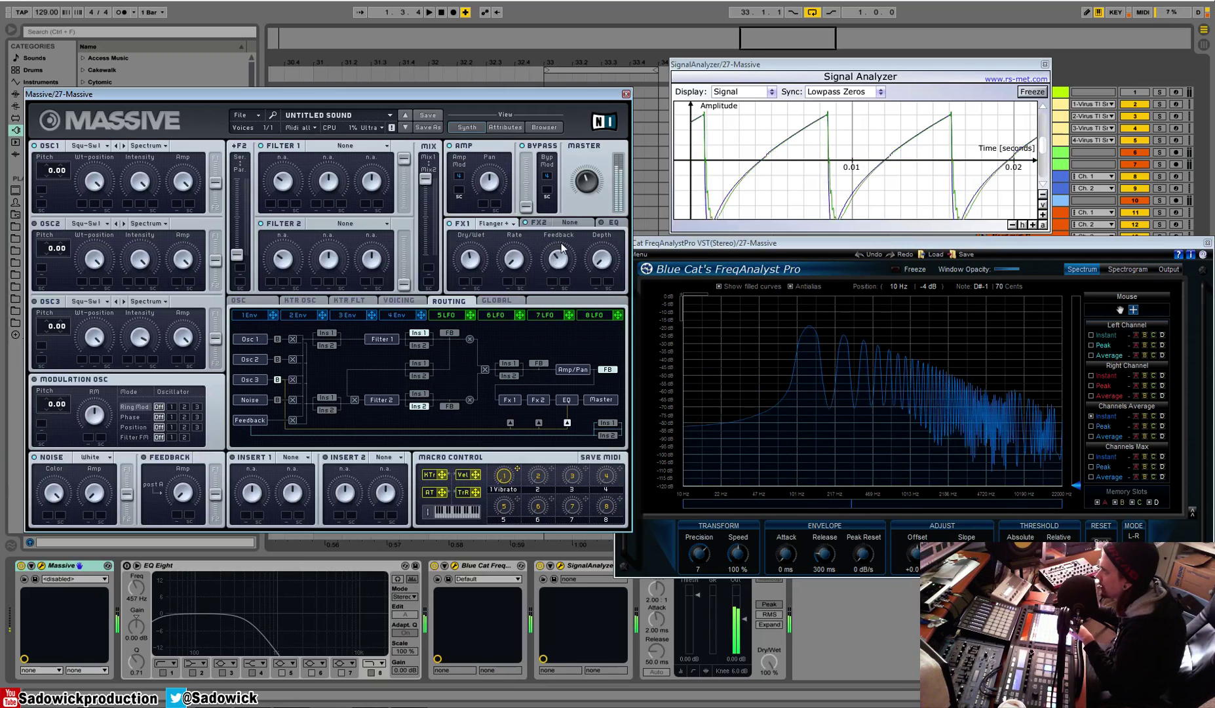
pyautogui.click(1042, 199)
pyautogui.click(1042, 198)
pyautogui.click(1042, 199)
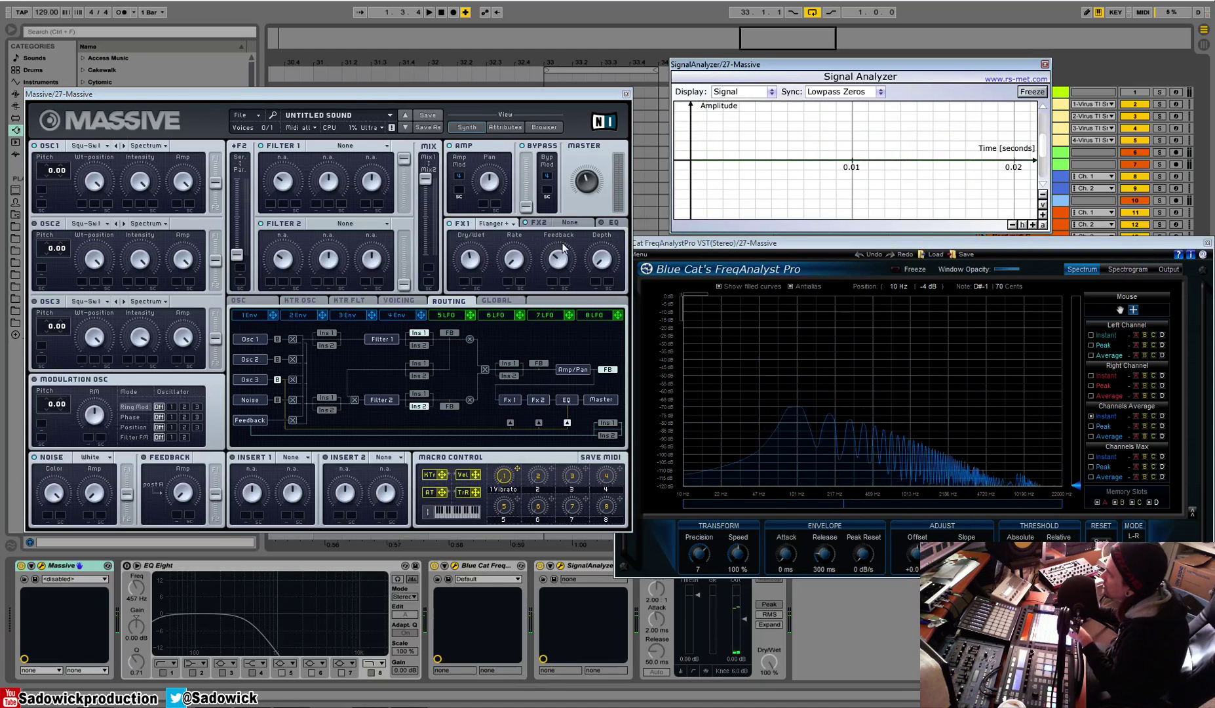
pyautogui.click(716, 188)
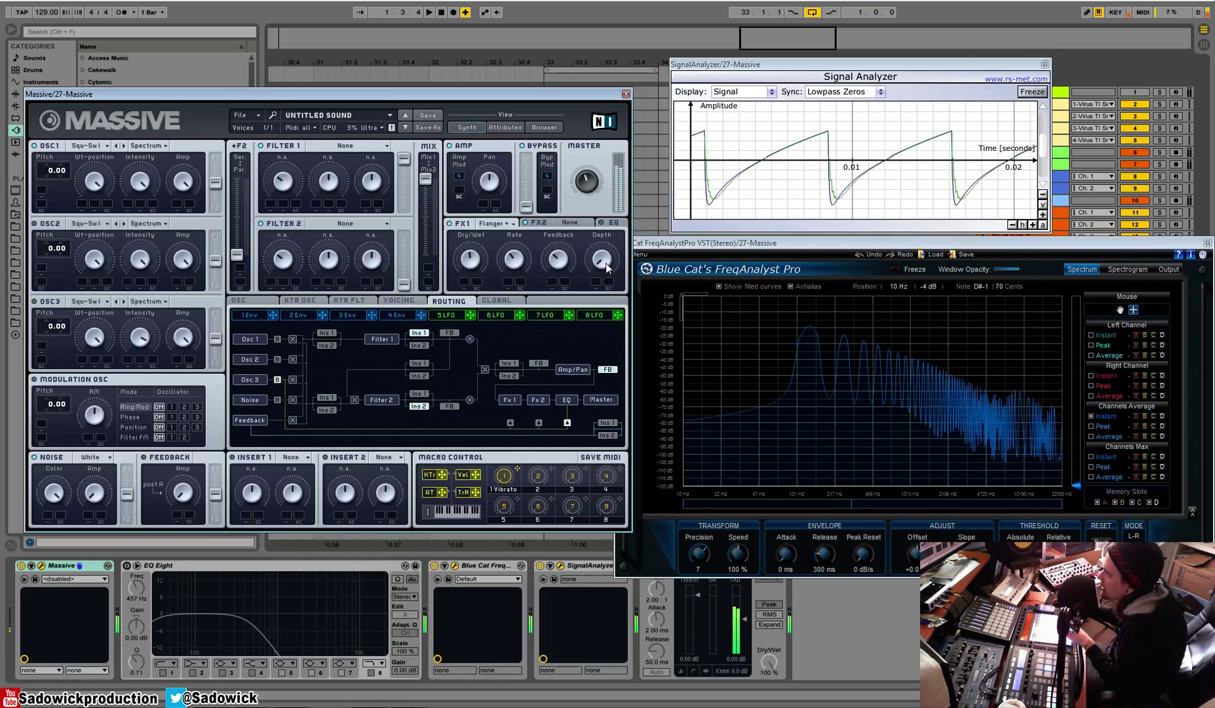
pyautogui.moveTo(607, 266); pyautogui.dragTo(561, 284)
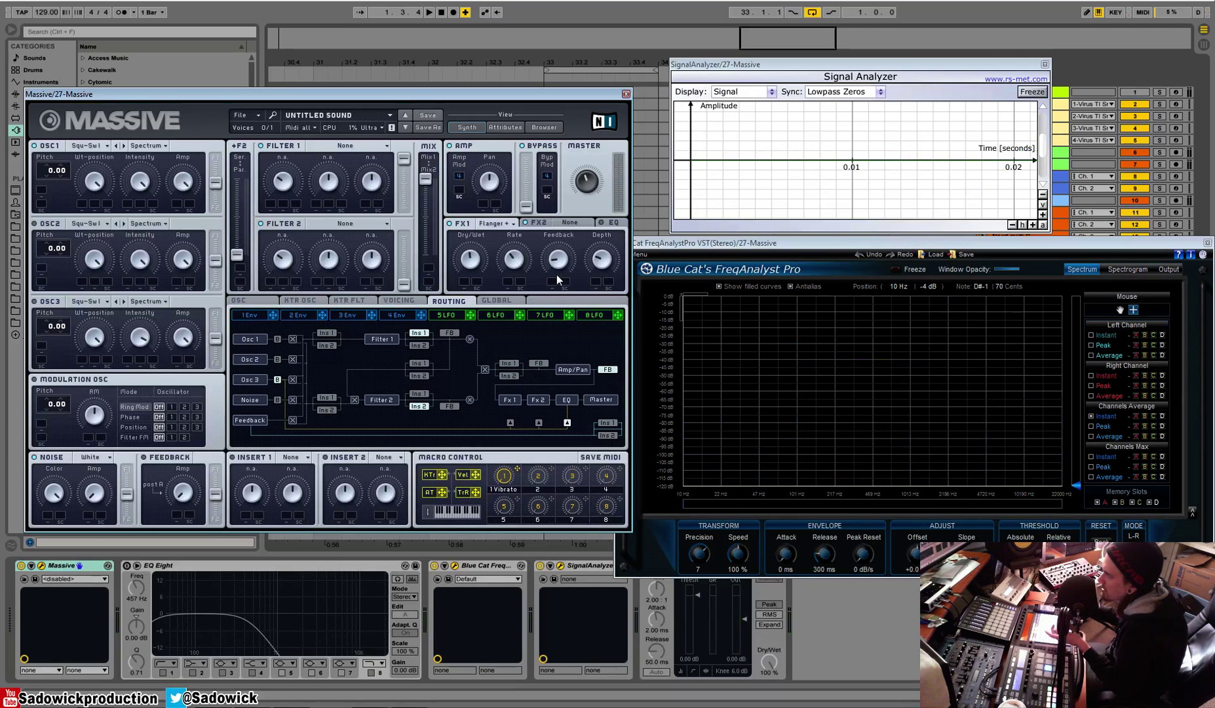
# Switch FX1 to the mono positive flanger (Flanger Pos Mono).
pyautogui.click(496, 222)
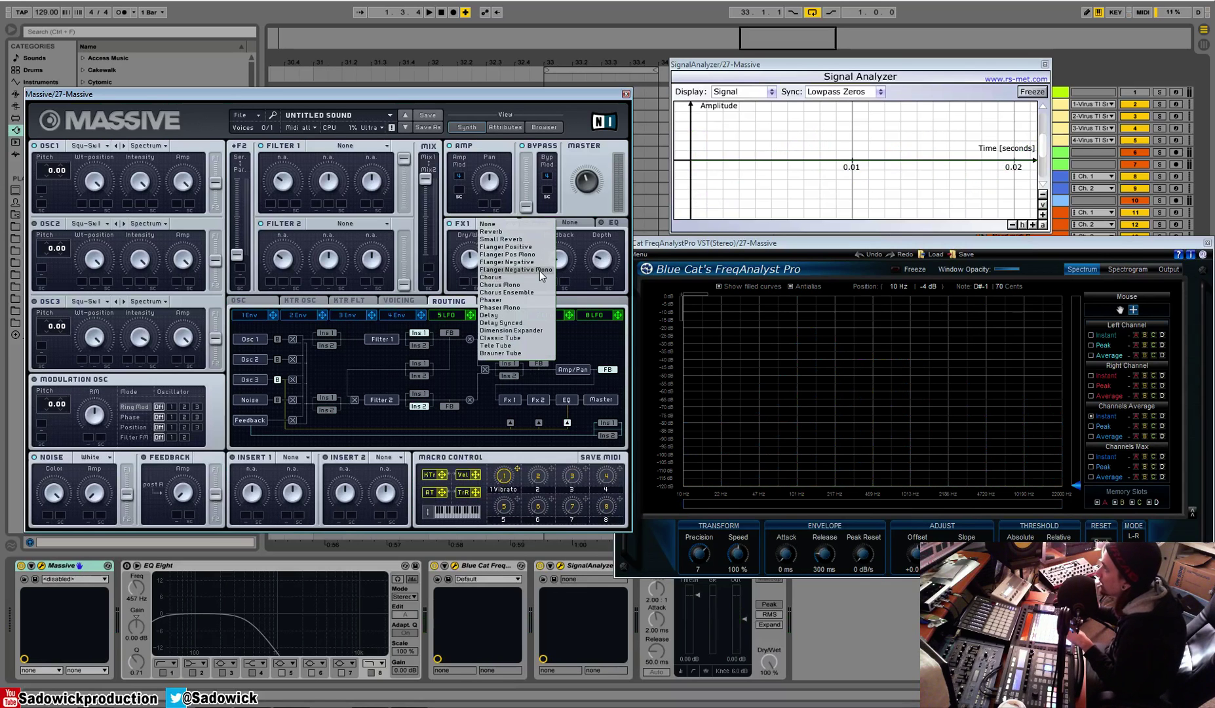
pyautogui.click(456, 235)
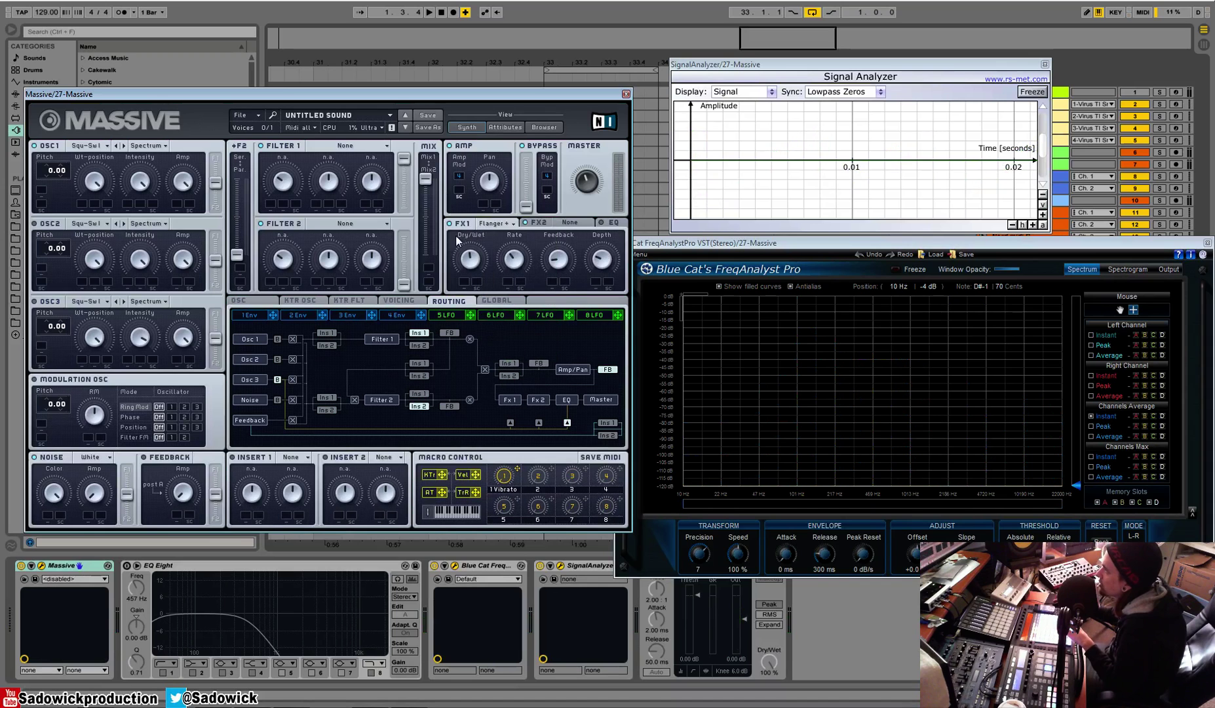
pyautogui.click(506, 224)
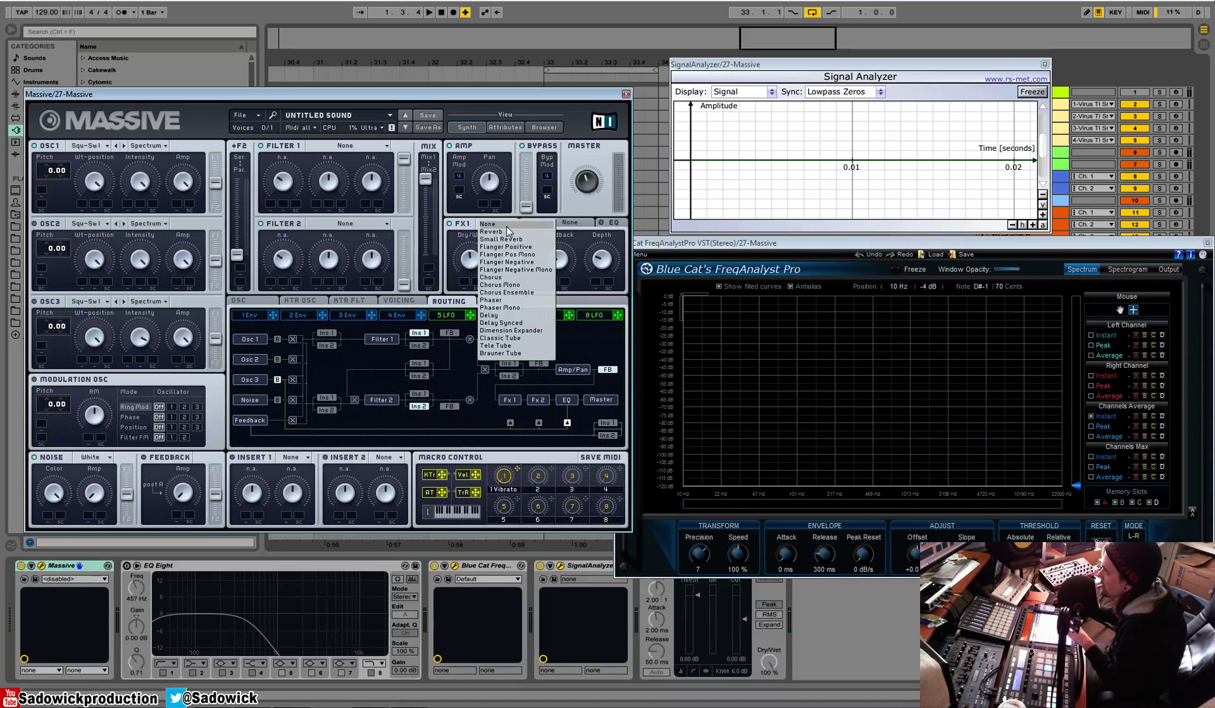
pyautogui.click(523, 256)
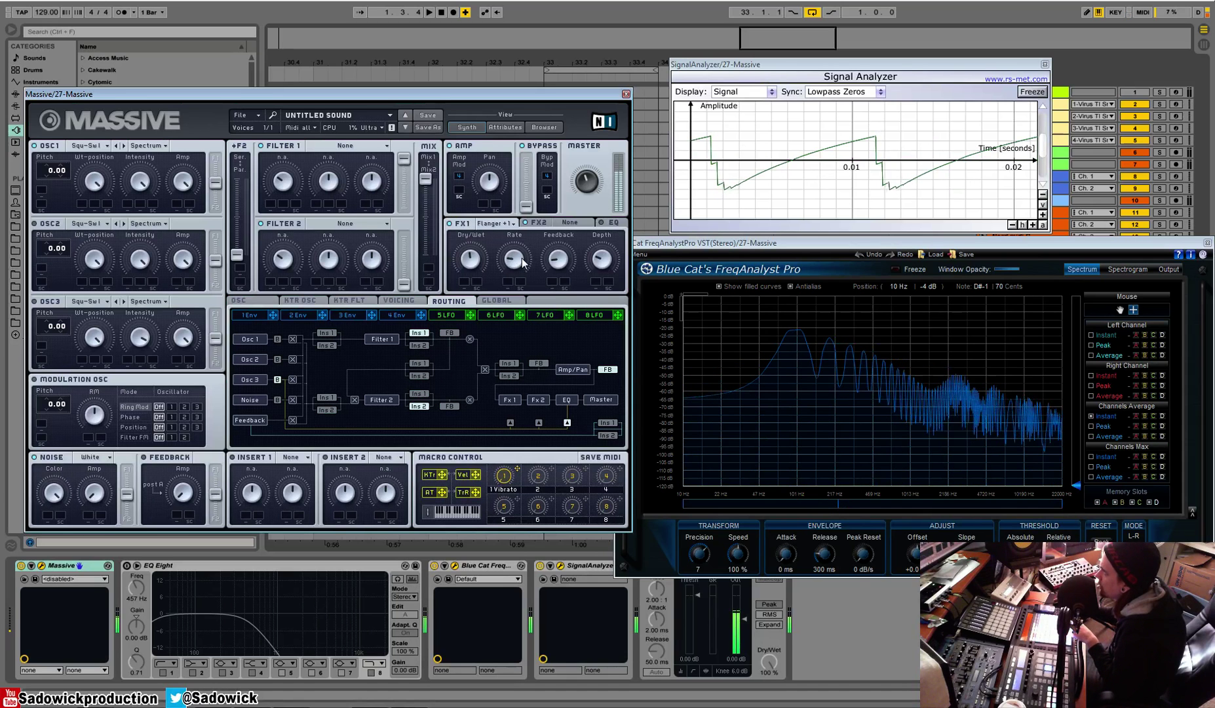
pyautogui.click(496, 222)
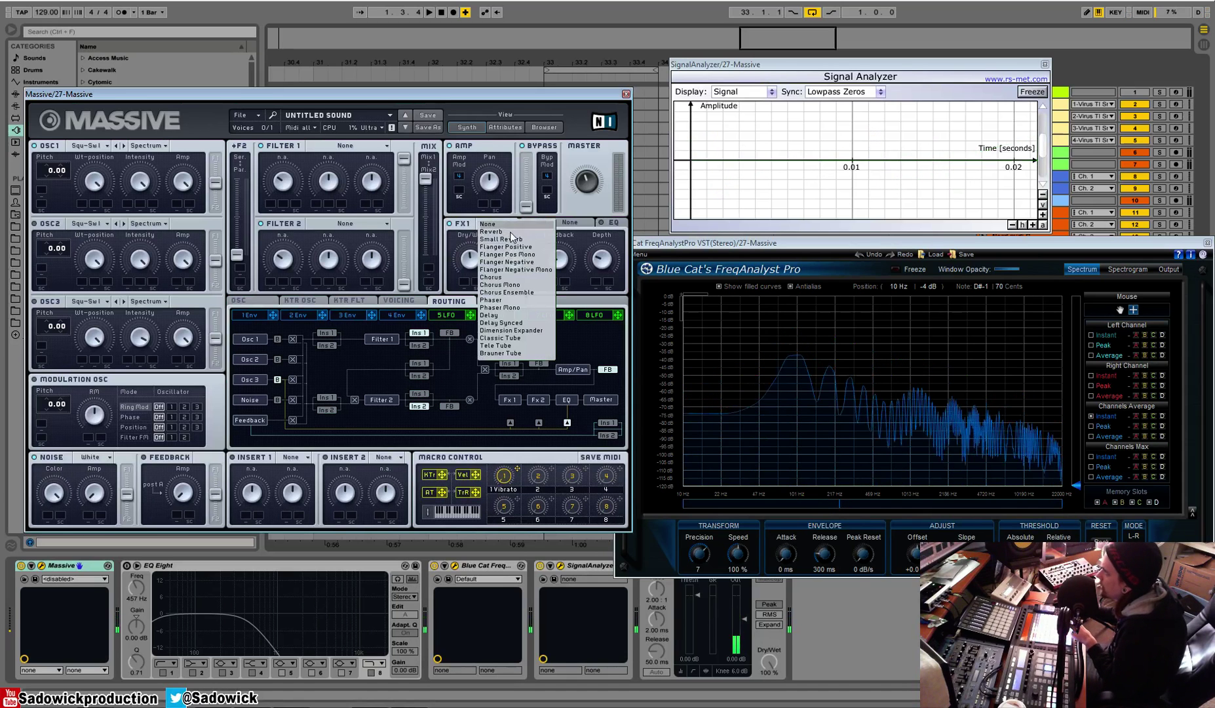
# Compare negative and positive flangers on FX1, ending on Flanger Negative.
pyautogui.click(534, 265)
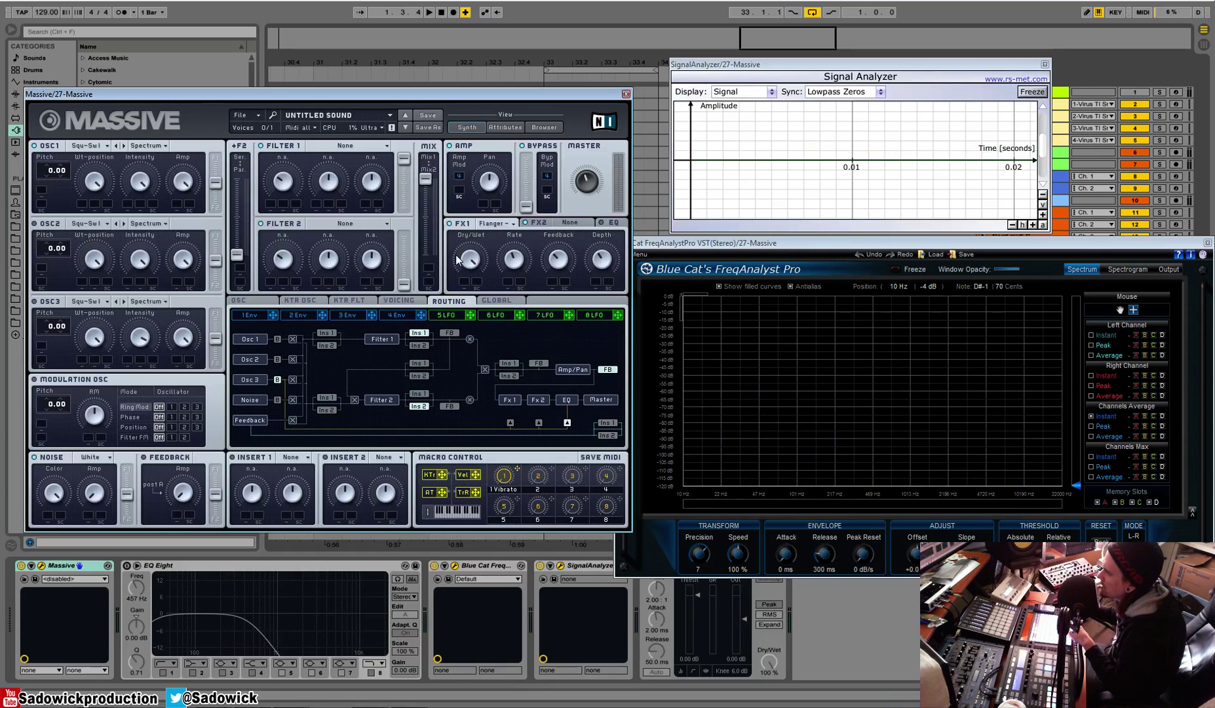
pyautogui.click(495, 223)
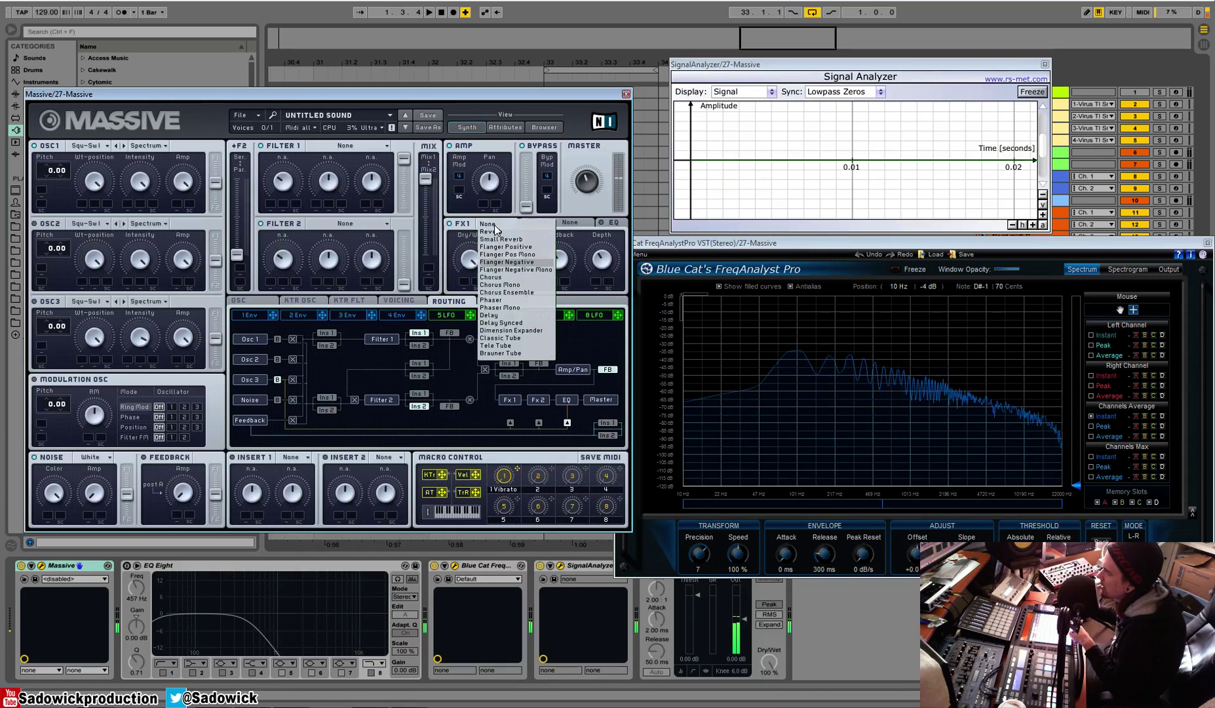
pyautogui.click(511, 247)
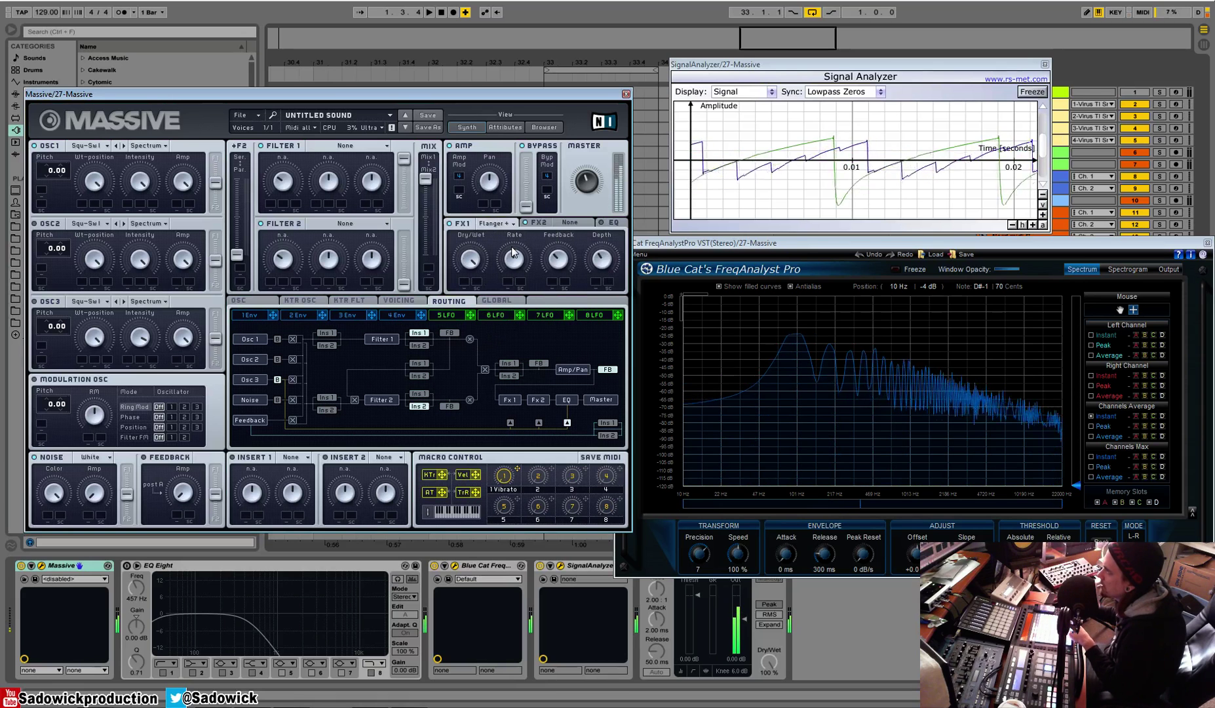
pyautogui.click(502, 224)
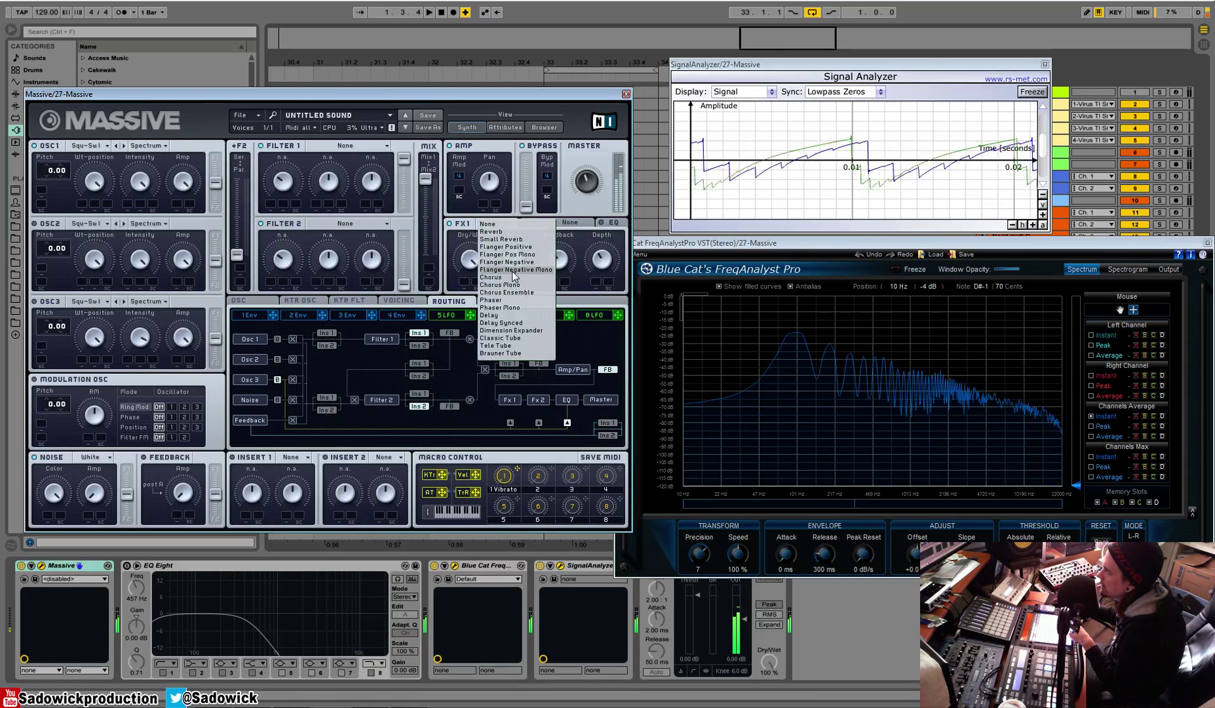
pyautogui.click(516, 264)
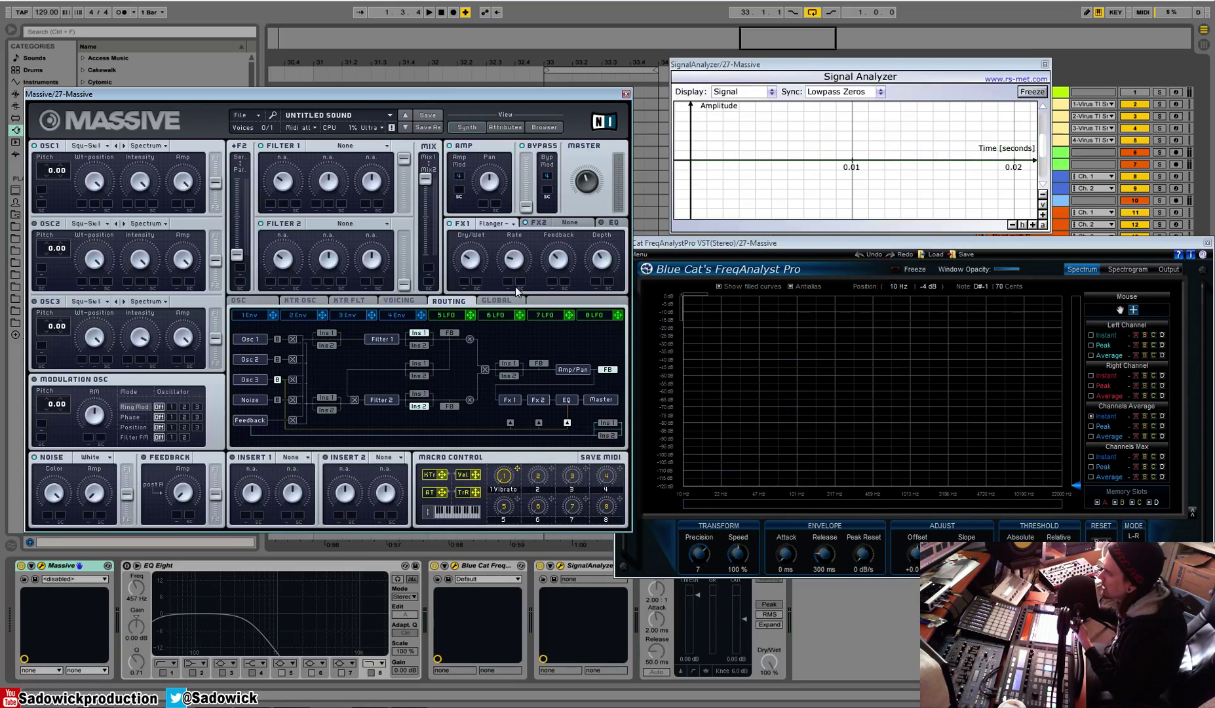
# Load Chorus on FX1, then bypass FX1 to hear the dry sawtooth.
pyautogui.click(494, 223)
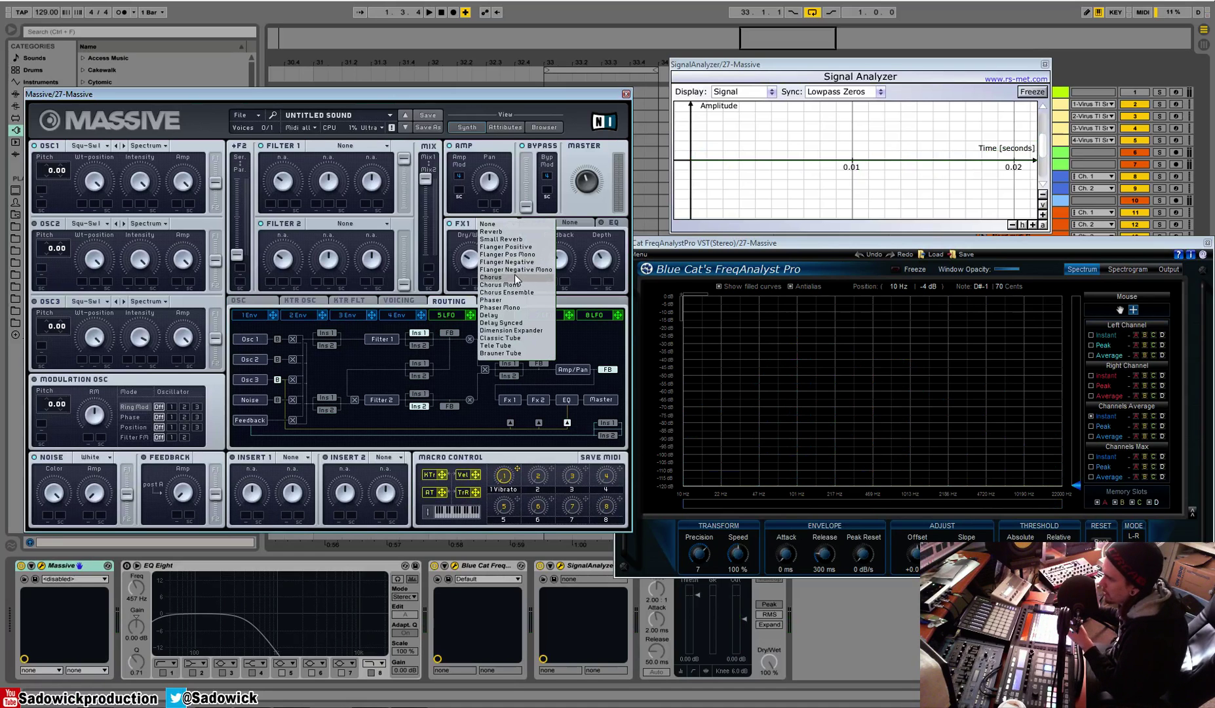
pyautogui.click(514, 276)
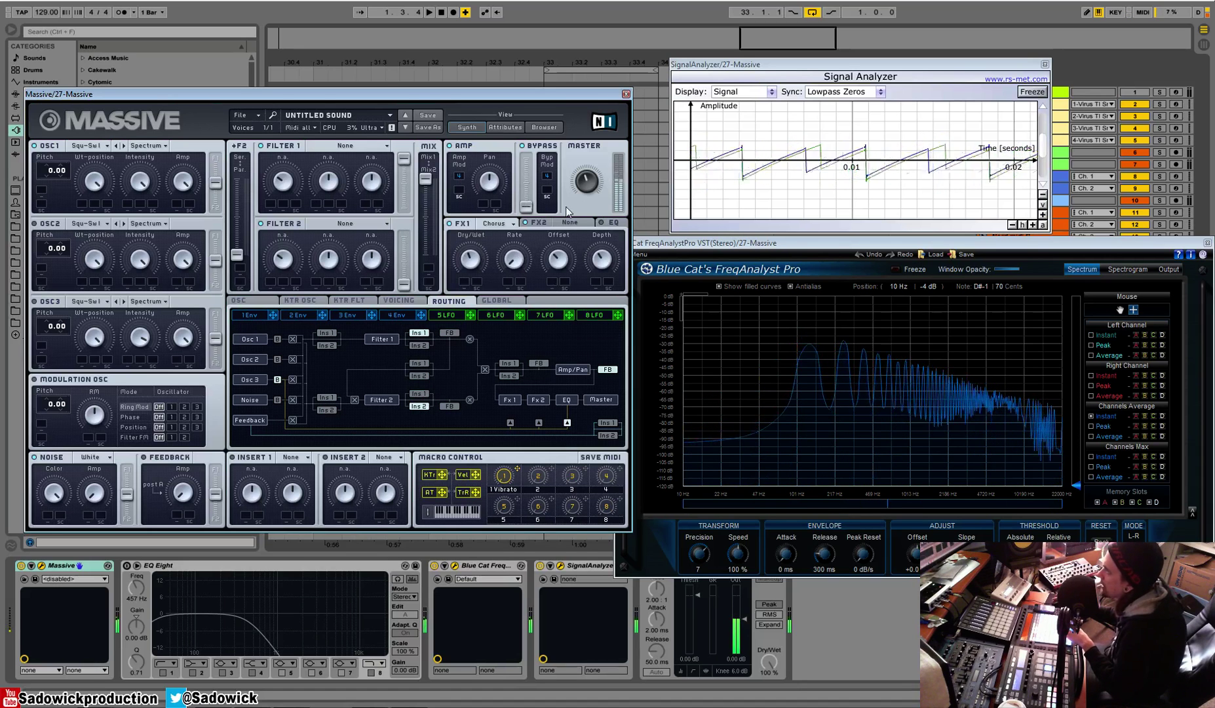
pyautogui.click(449, 223)
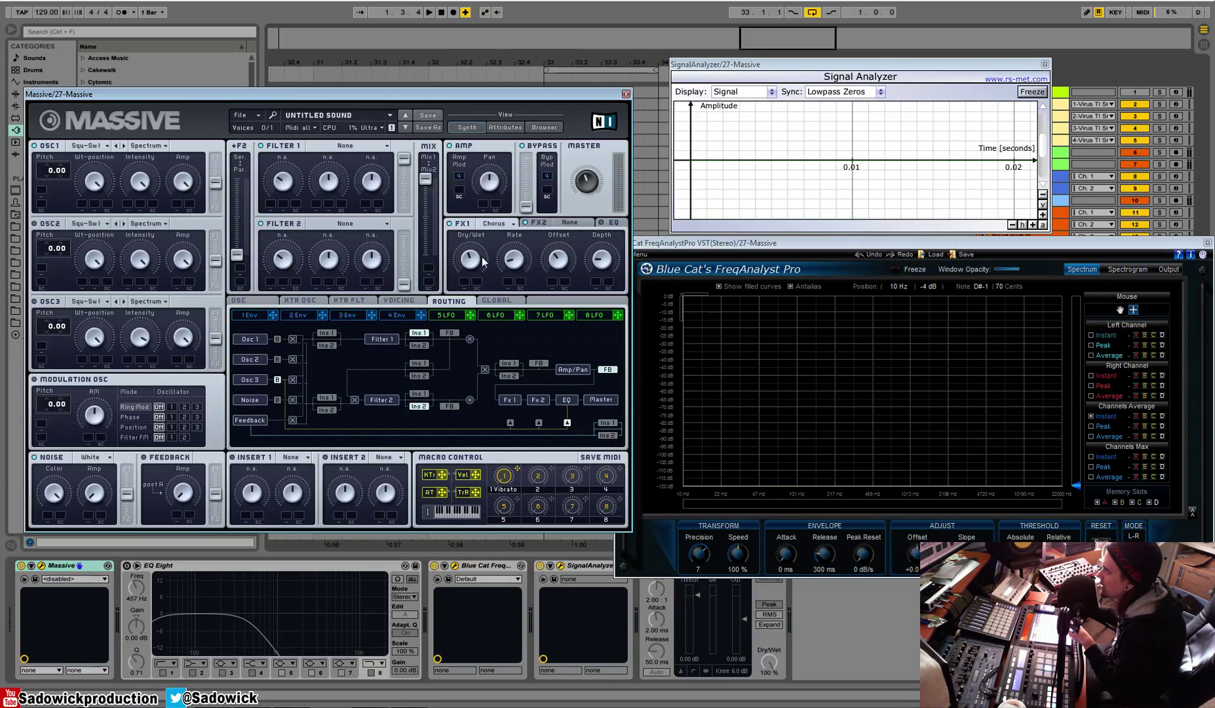
# Try Chorus Mono, then Chorus Ensemble, as the FX1 effect.
pyautogui.click(497, 223)
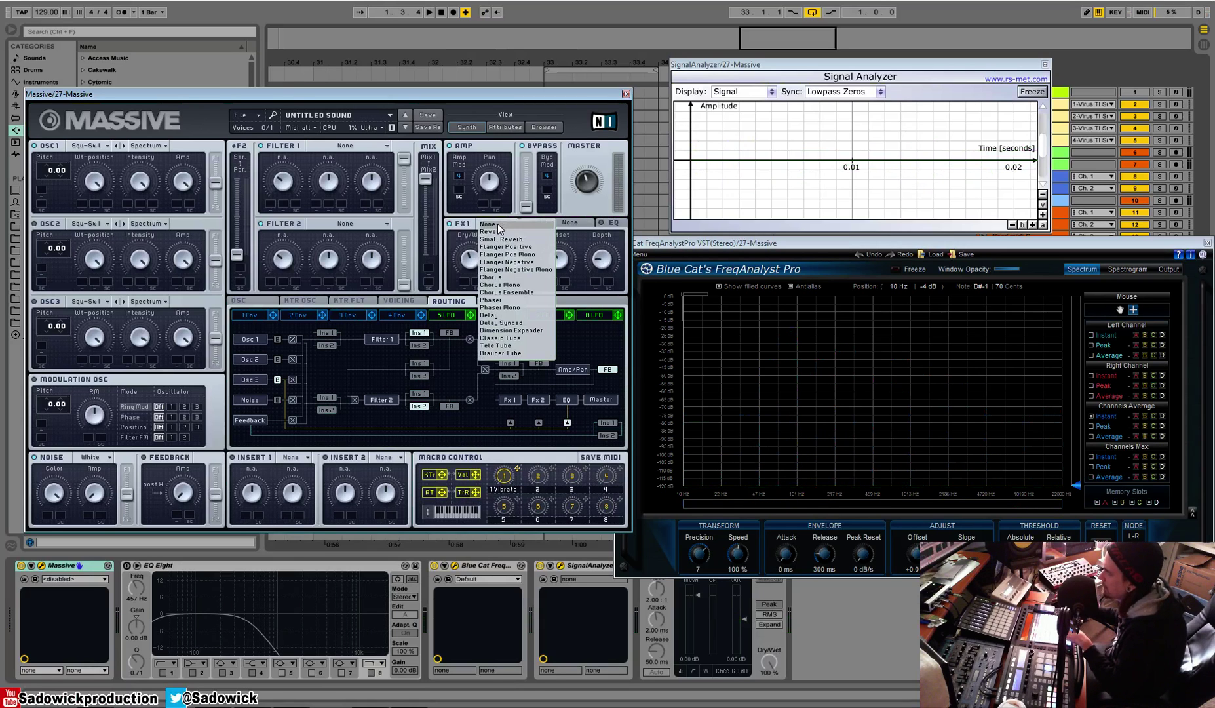
pyautogui.click(525, 286)
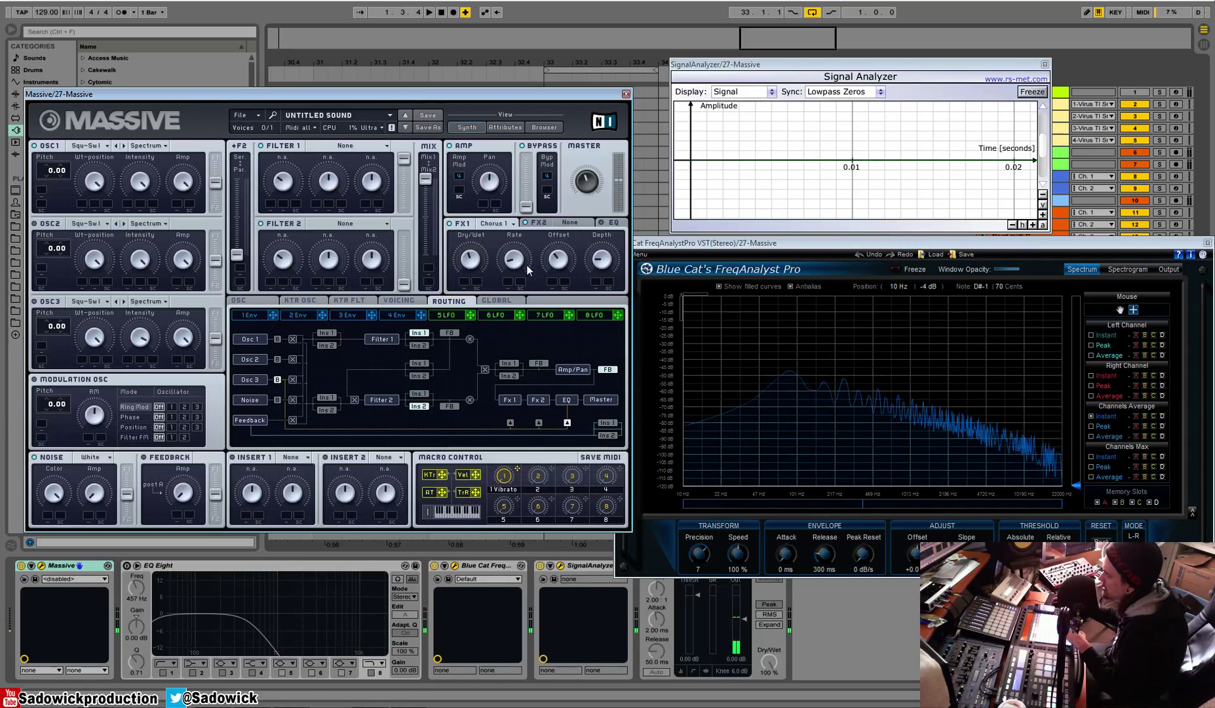
pyautogui.click(515, 225)
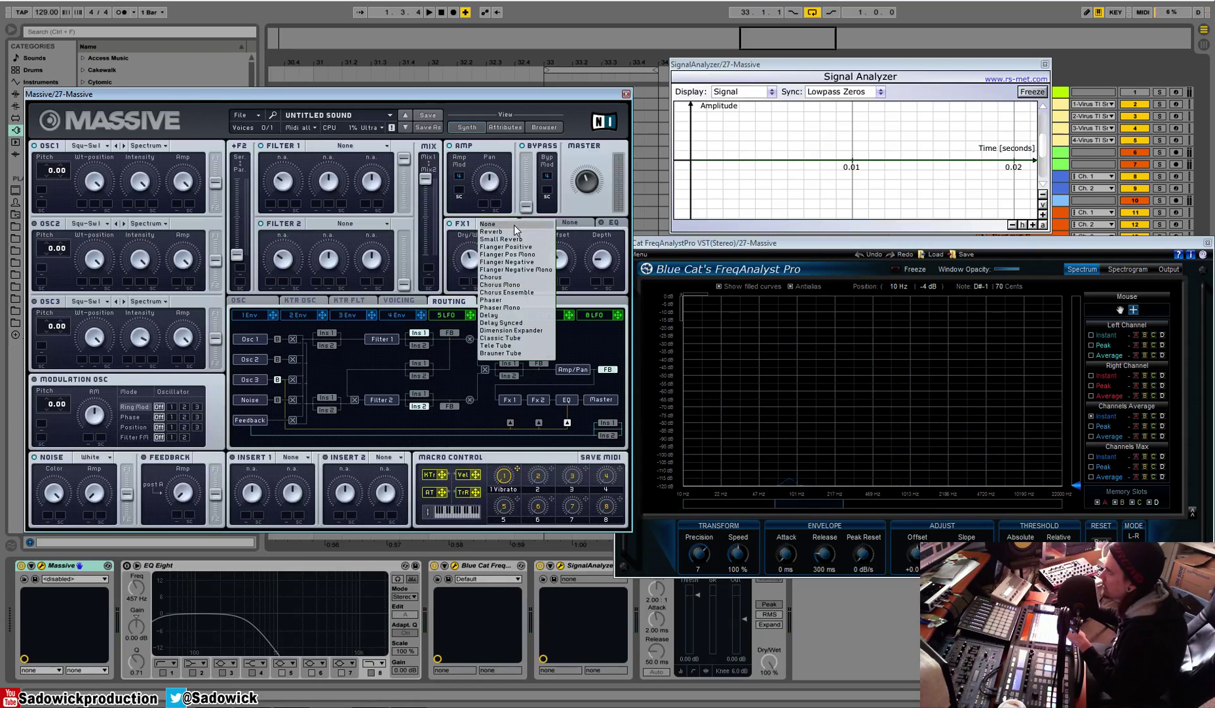
pyautogui.click(518, 292)
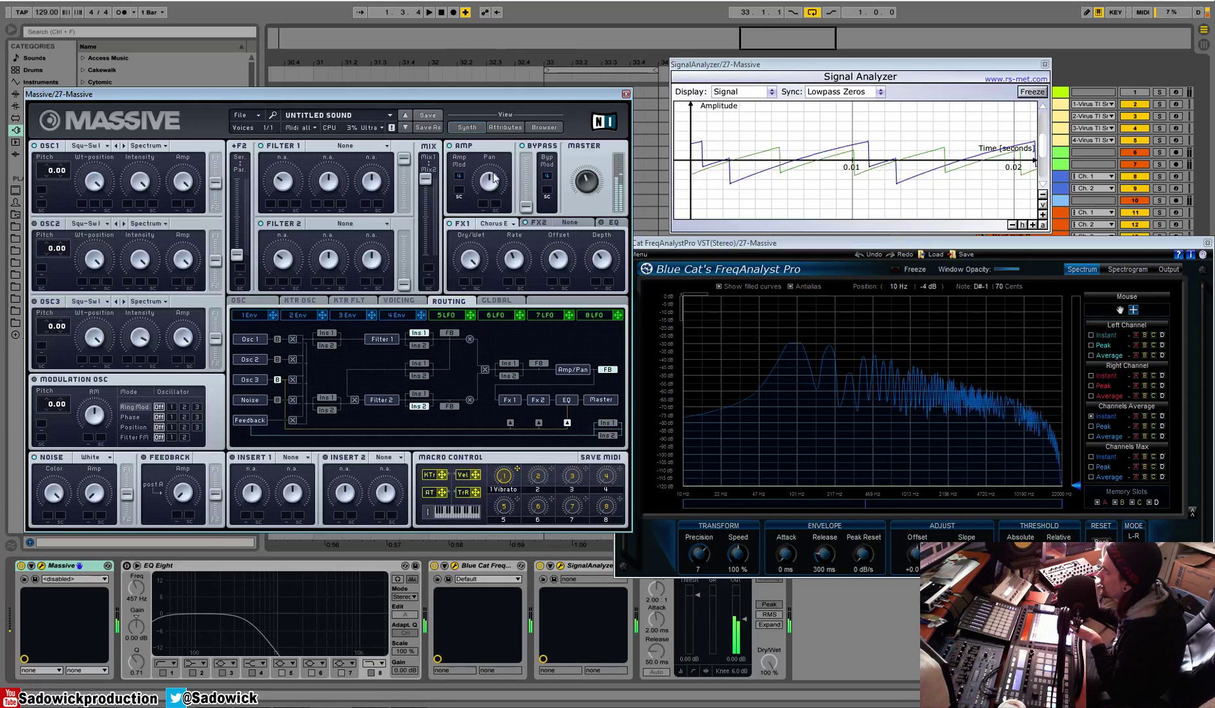
pyautogui.click(510, 224)
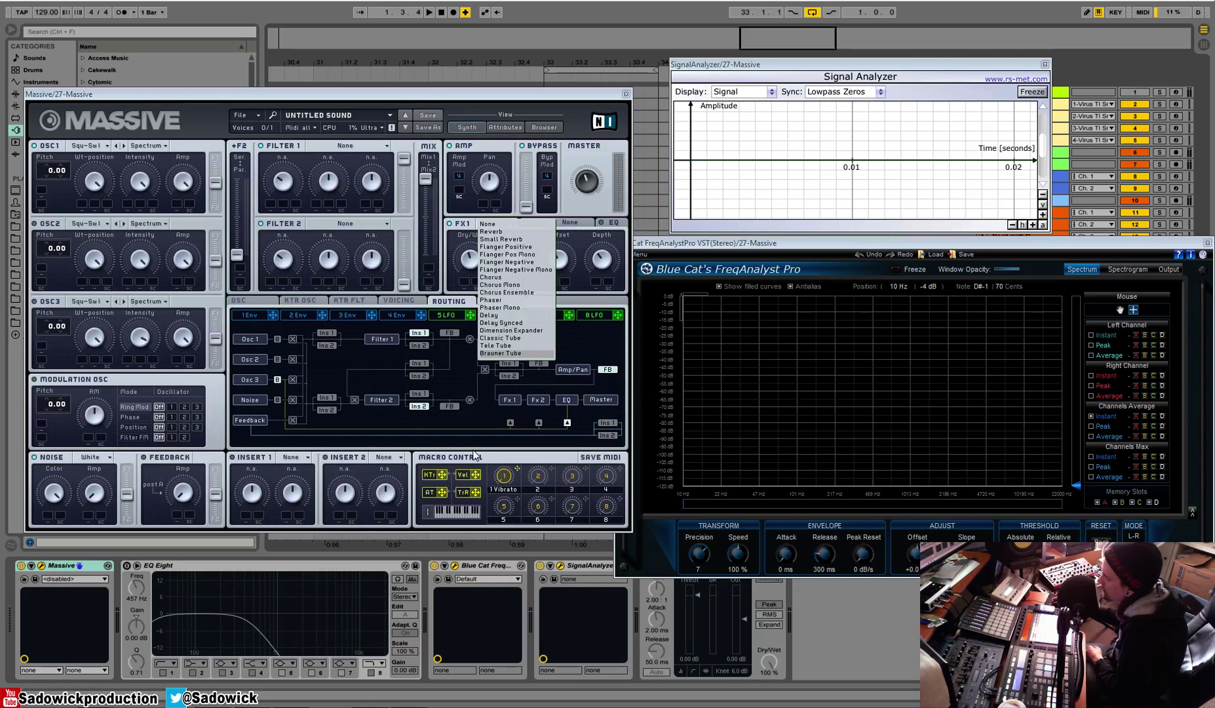
# Set FX1 to Phaser with lower Depth, then swap it for Phaser Mono.
pyautogui.click(523, 302)
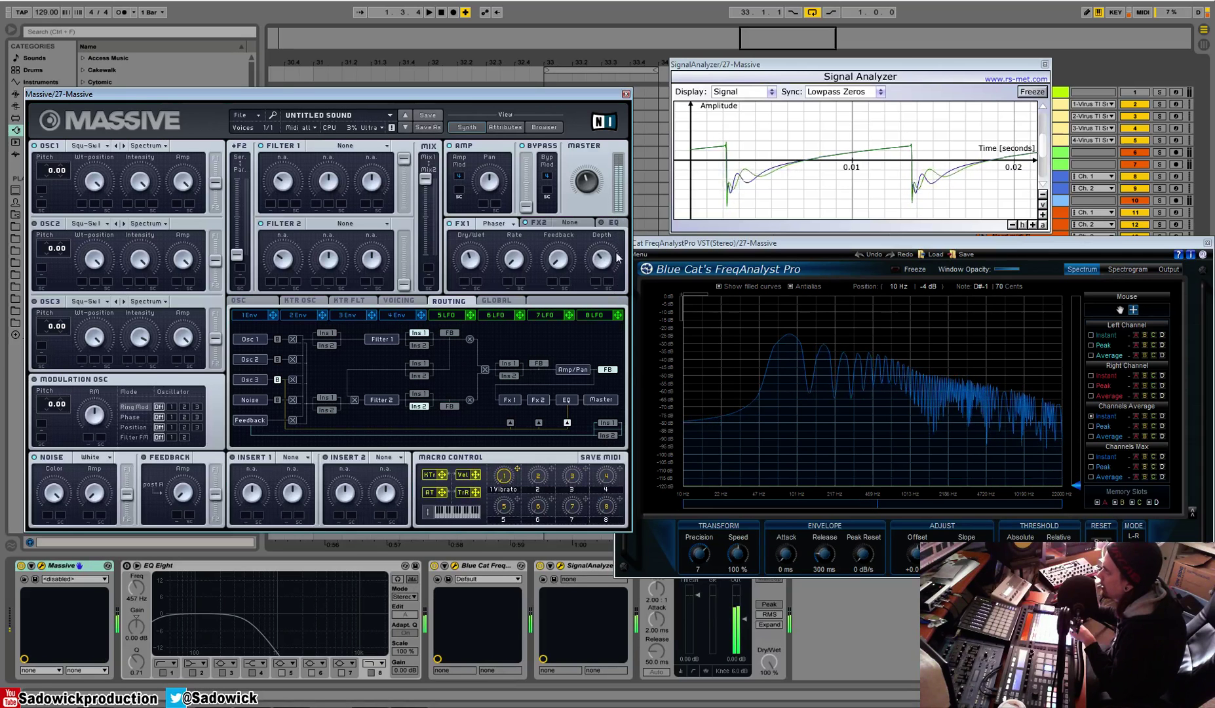
pyautogui.moveTo(616, 269); pyautogui.dragTo(620, 283)
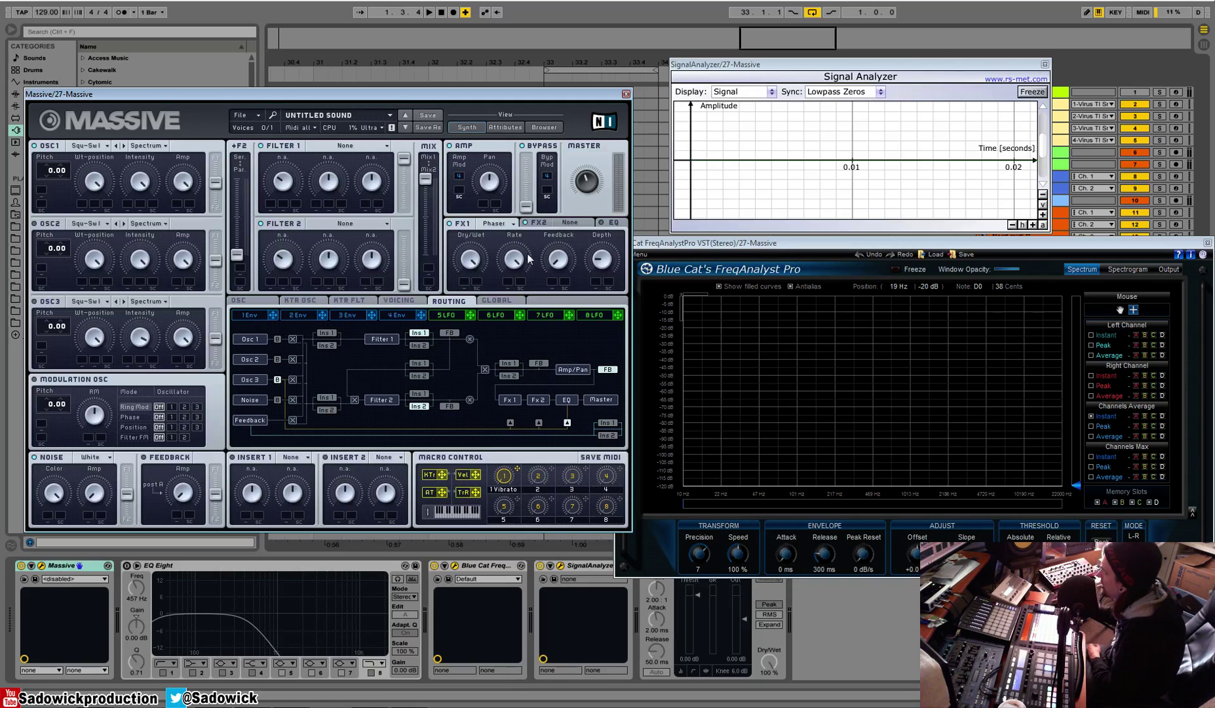
pyautogui.click(511, 224)
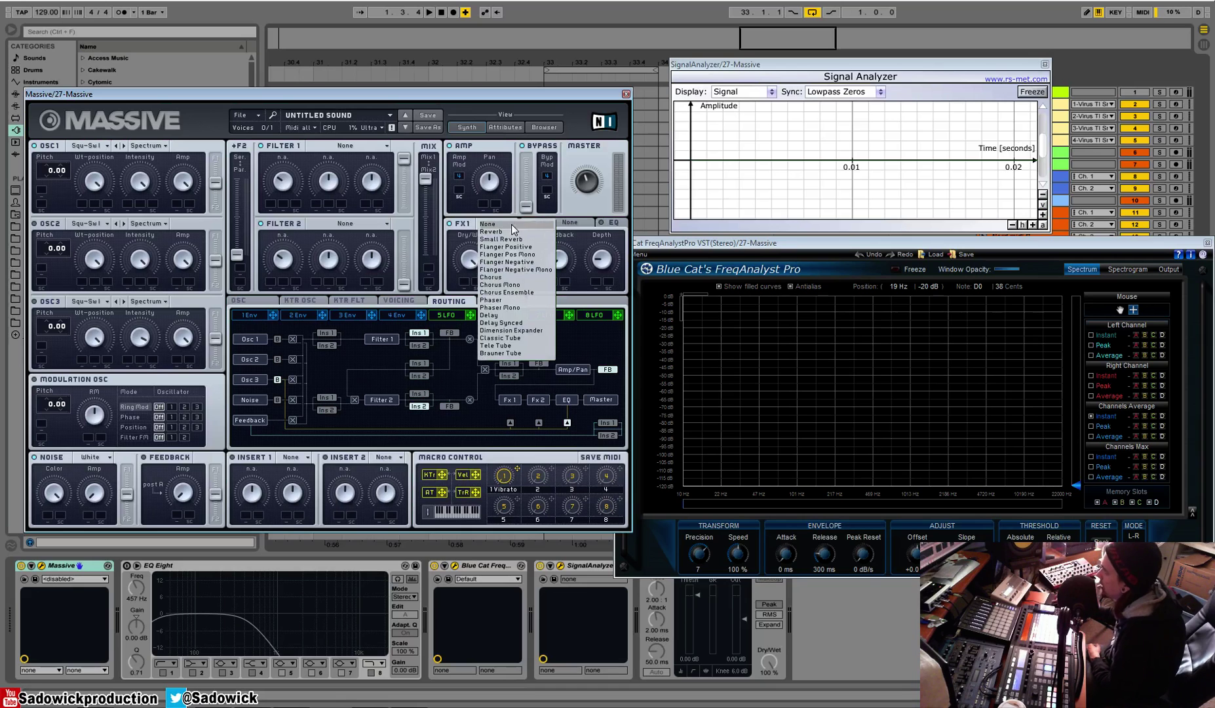
pyautogui.click(525, 311)
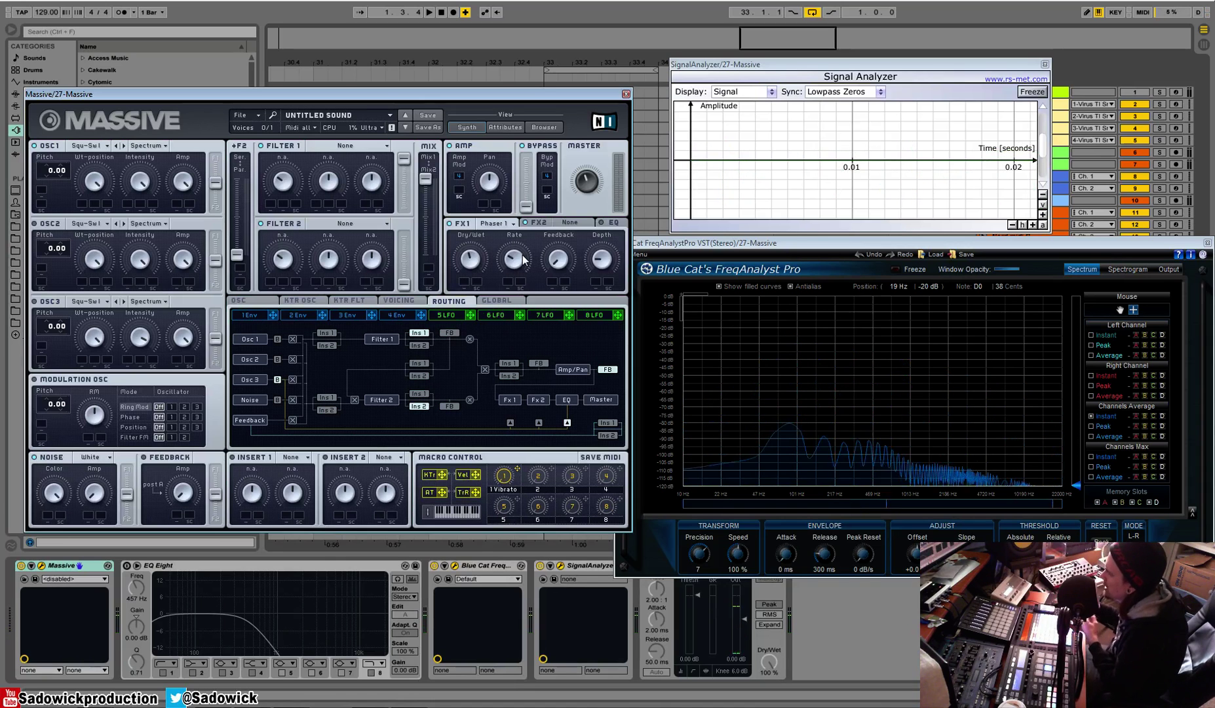
pyautogui.click(495, 222)
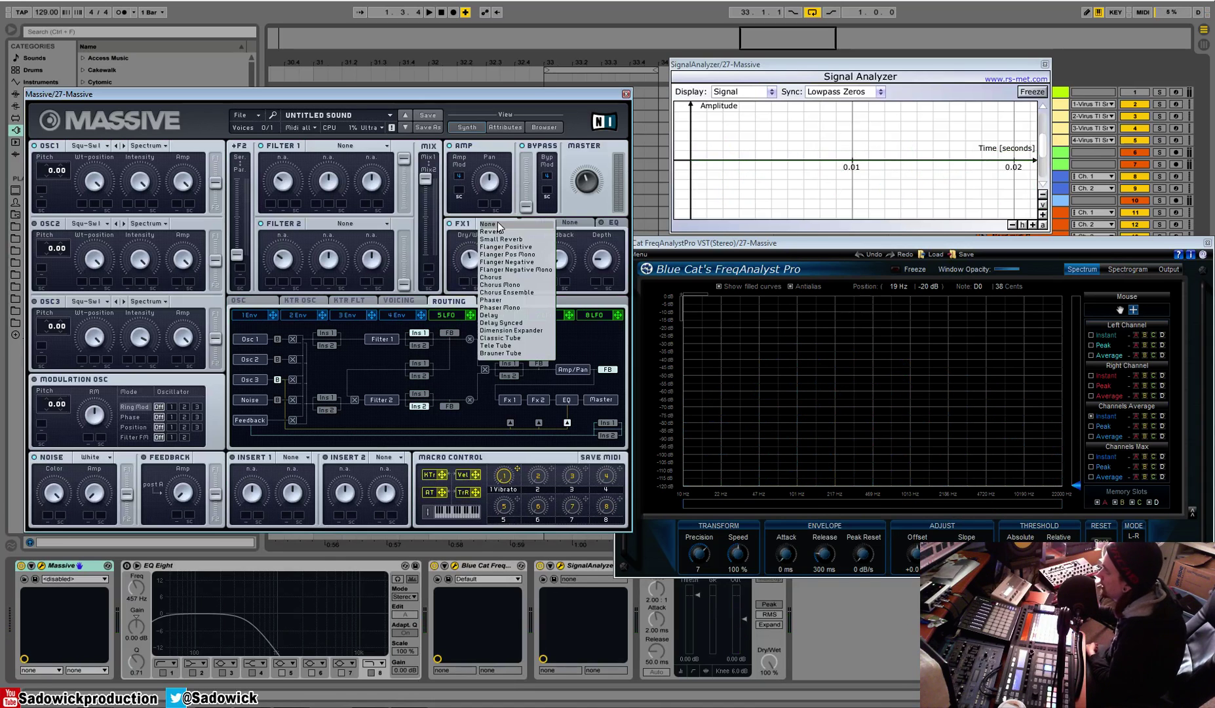
# Select Dimension Expander for FX1 and keep it after rechecking the list.
pyautogui.click(521, 330)
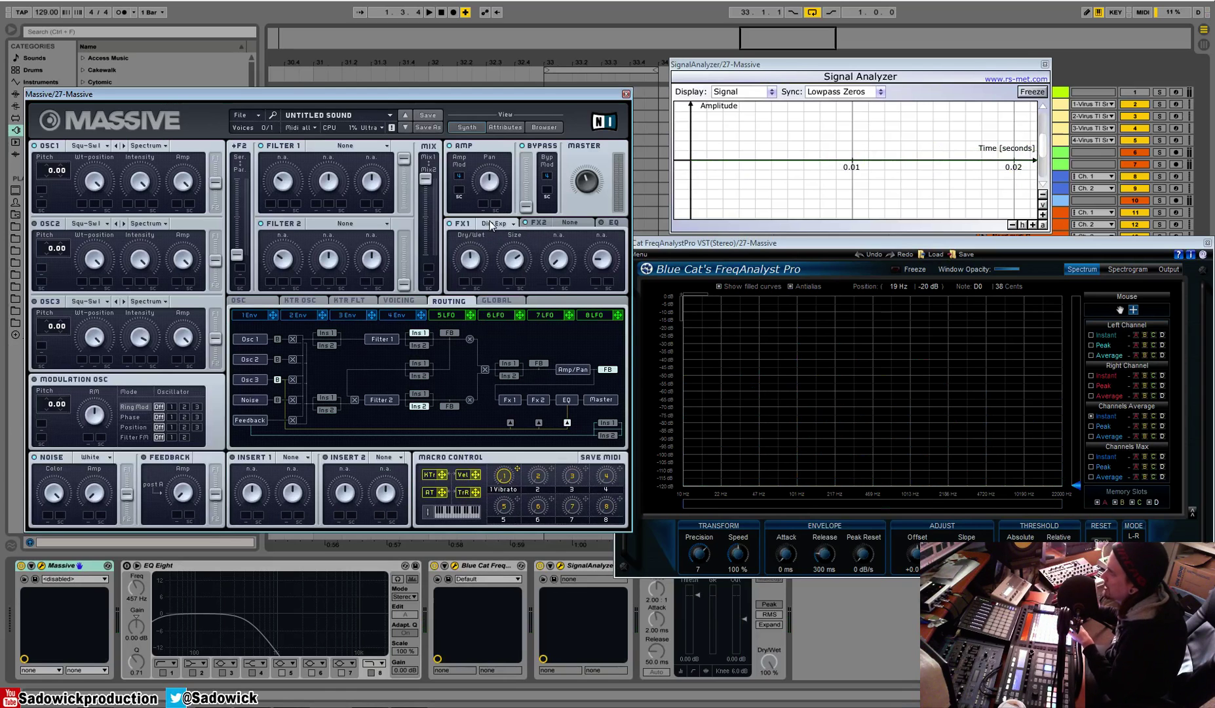
pyautogui.click(491, 224)
pyautogui.click(442, 241)
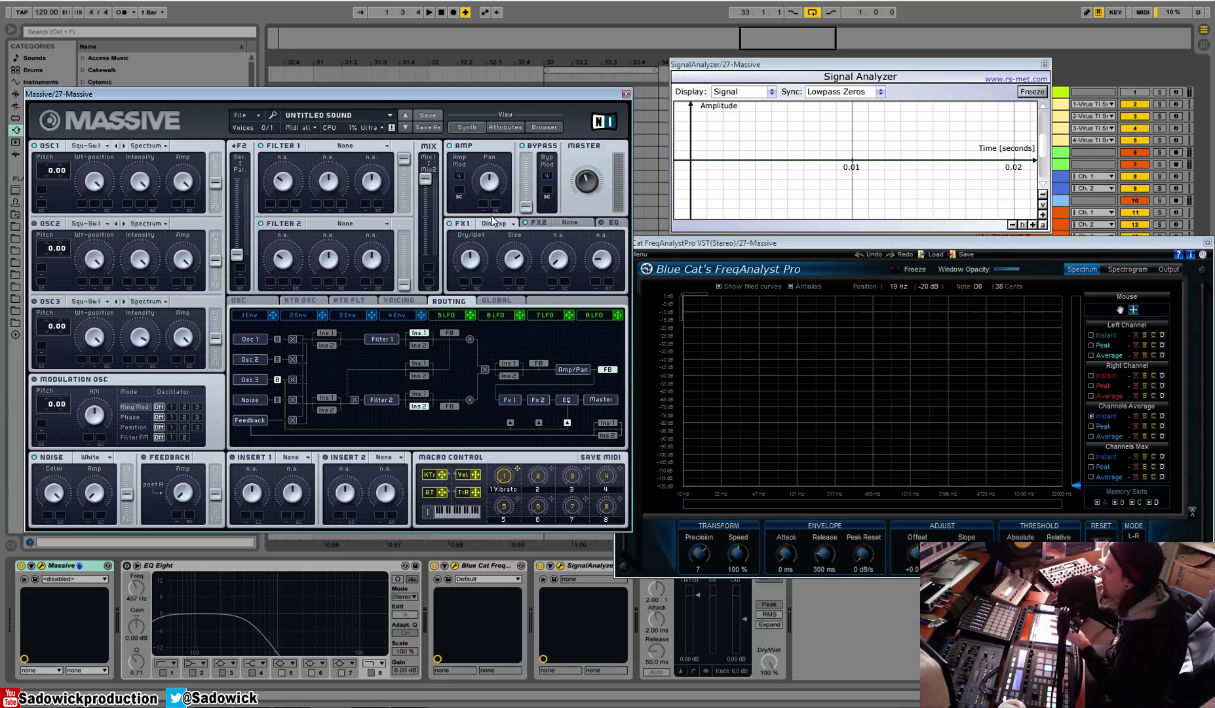
# Replace the FX1 Dimension Expander with the Delay effect.
pyautogui.click(512, 224)
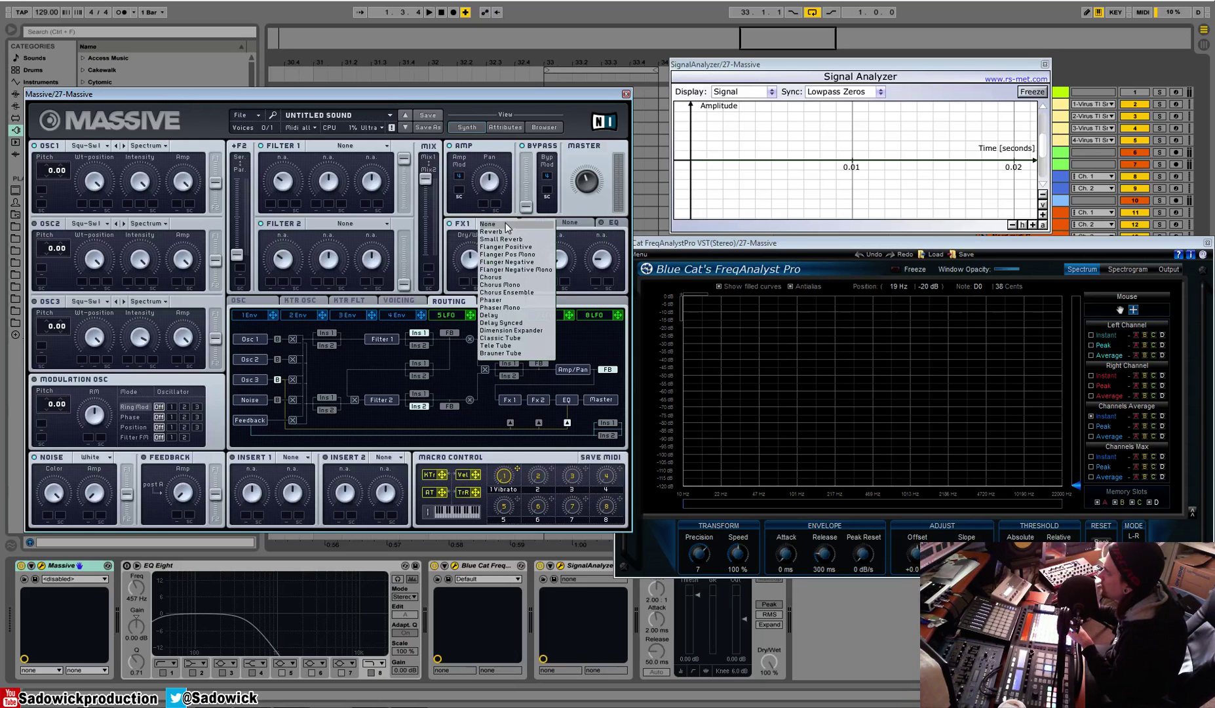
pyautogui.click(522, 314)
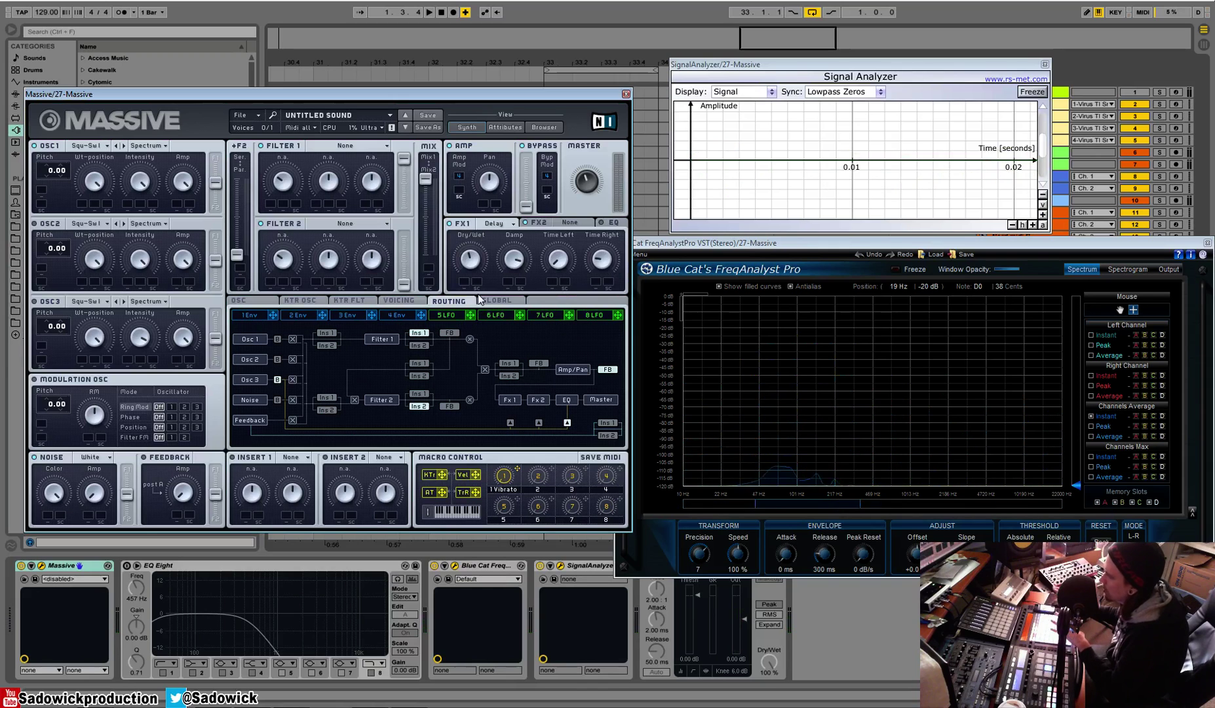
pyautogui.click(505, 221)
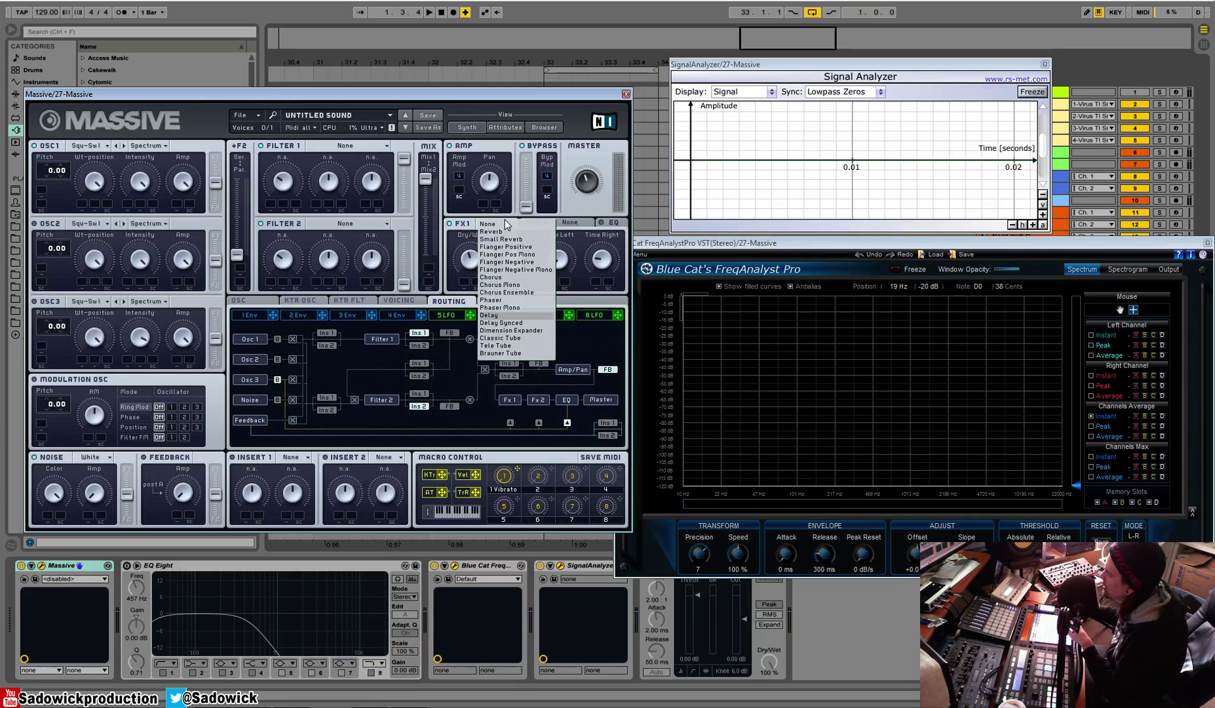
# Switch FX1 to Delay Synced, setting the right delay time to 4 and the left to 12.
pyautogui.click(522, 323)
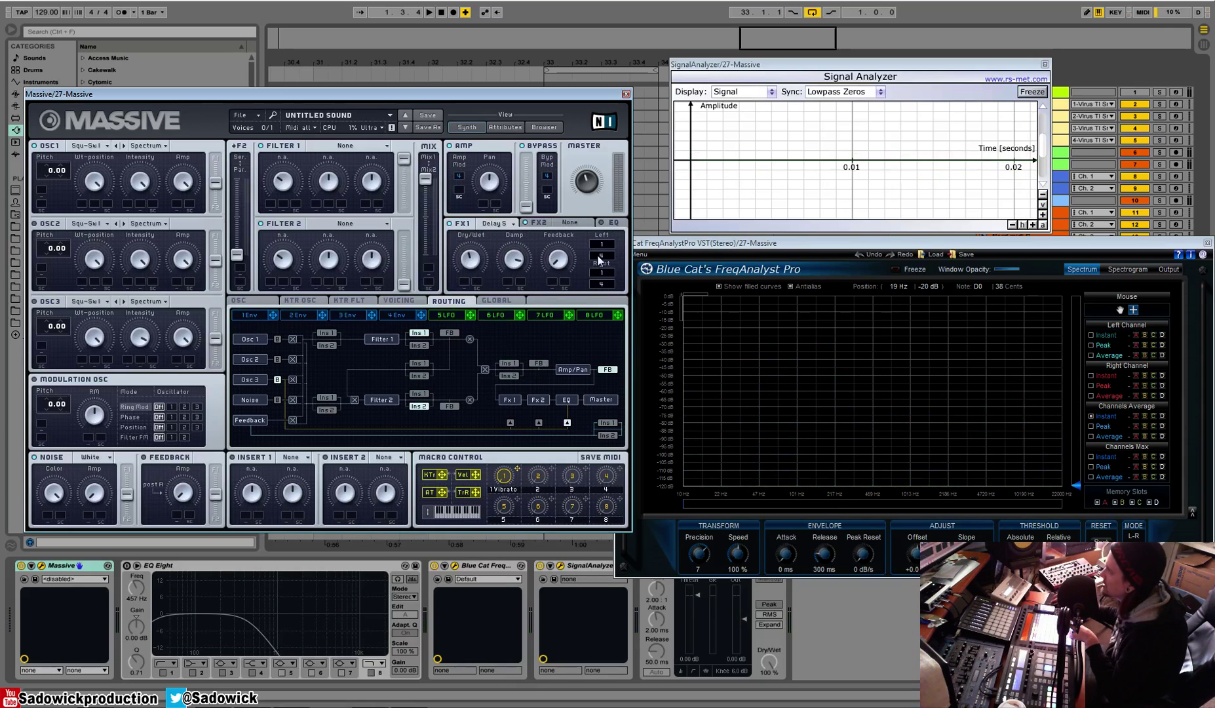
pyautogui.moveTo(608, 274); pyautogui.dragTo(609, 244)
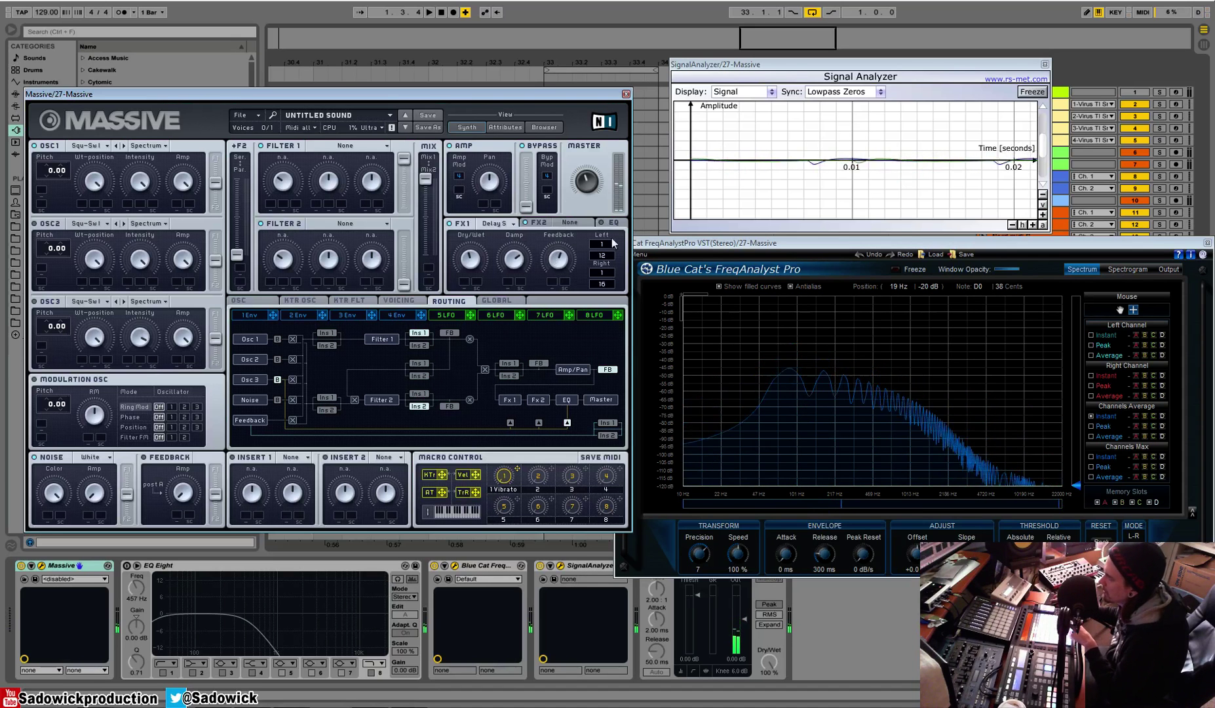
pyautogui.moveTo(601, 284); pyautogui.dragTo(607, 286)
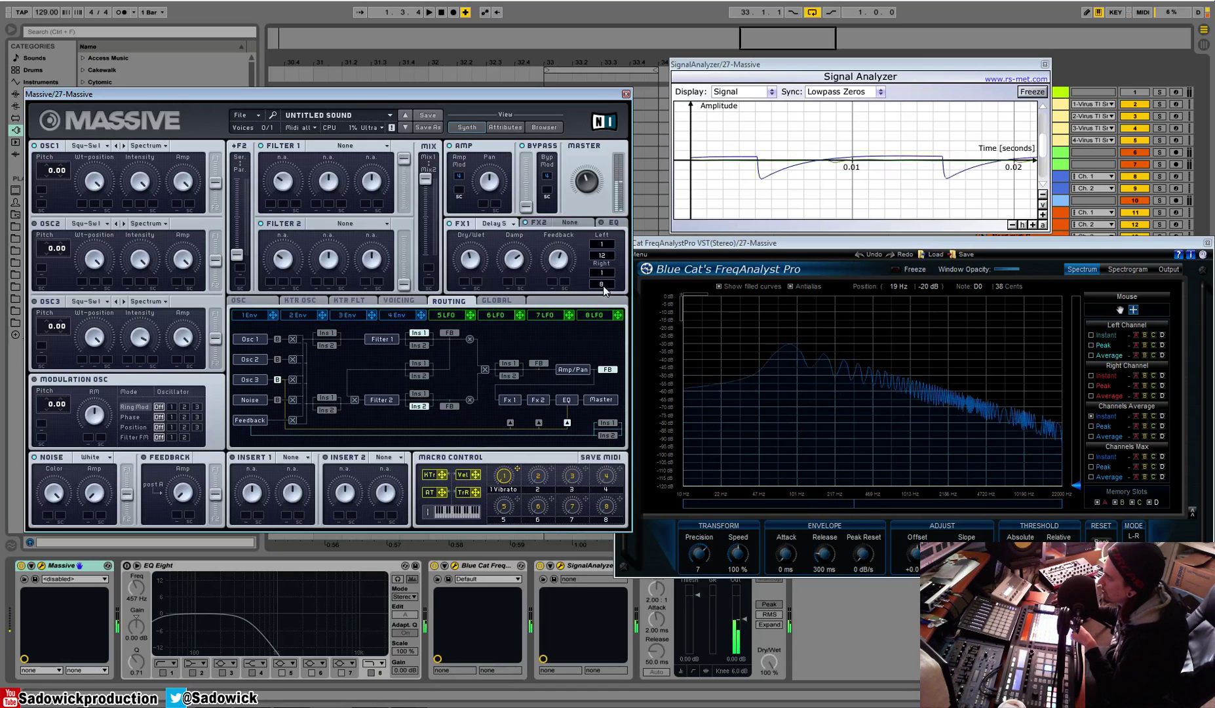
pyautogui.moveTo(607, 277)
pyautogui.mouseDown()
pyautogui.moveTo(607, 289)
pyautogui.moveTo(608, 264)
pyautogui.mouseUp()
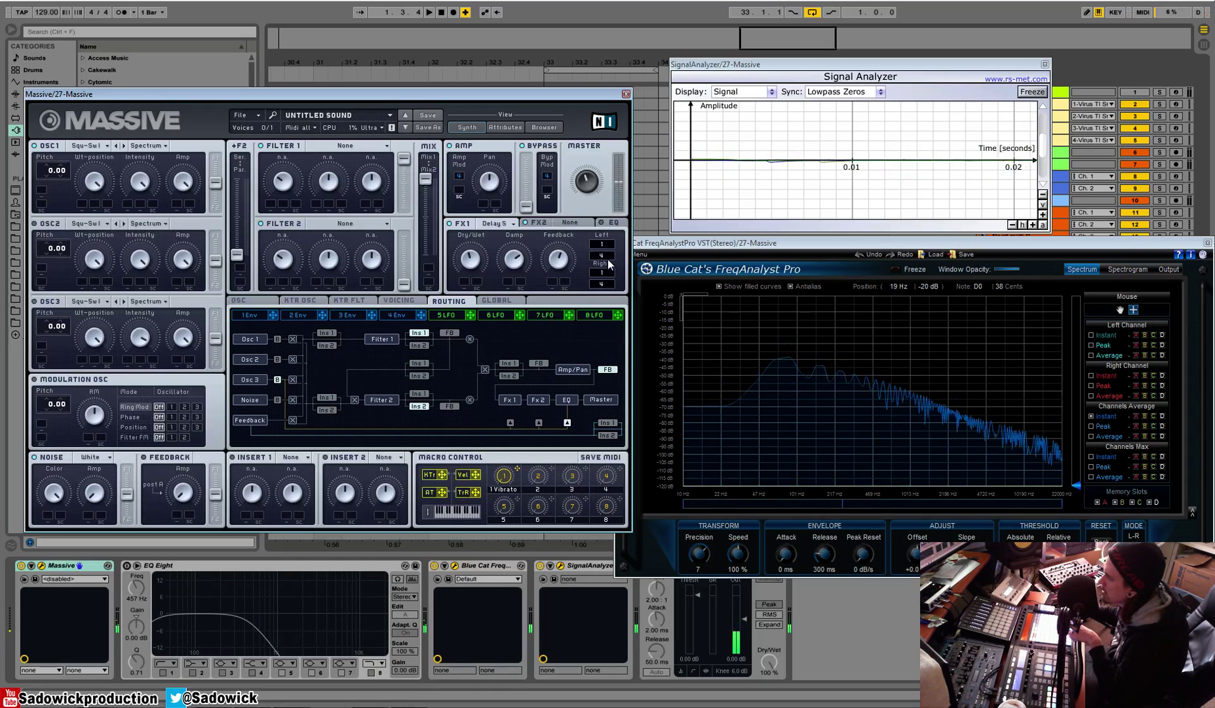
pyautogui.moveTo(607, 258); pyautogui.dragTo(606, 253)
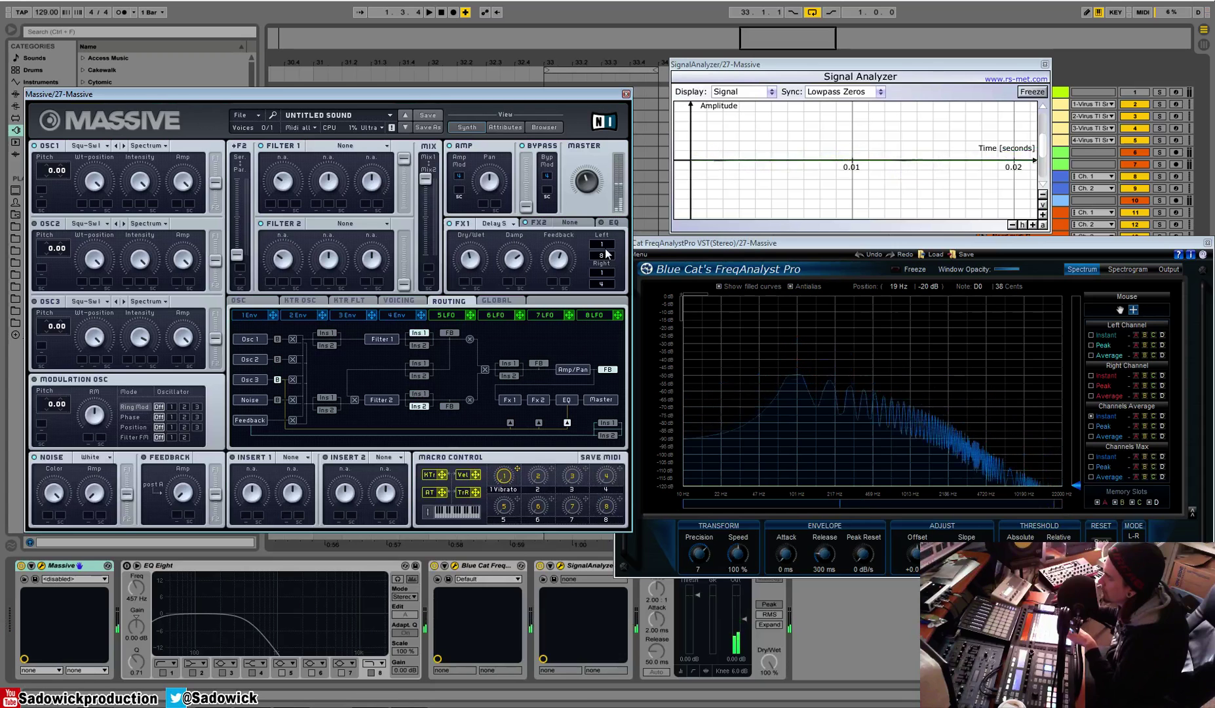
pyautogui.moveTo(605, 253); pyautogui.dragTo(605, 254)
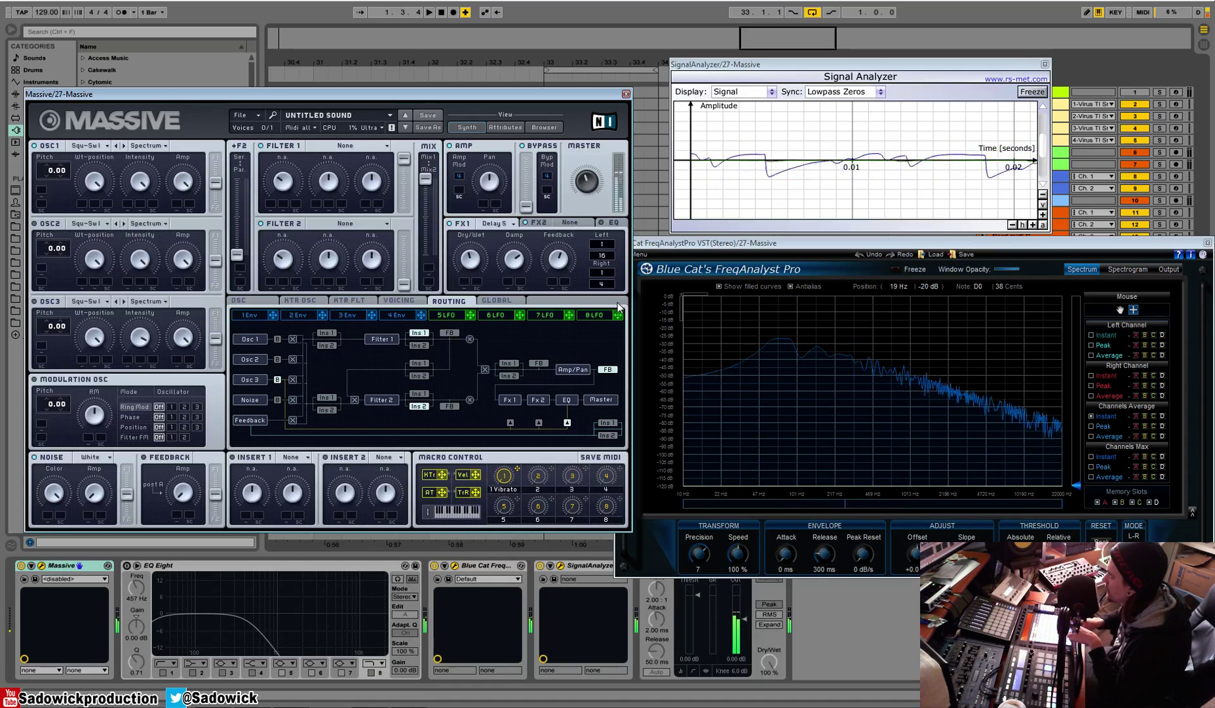
pyautogui.click(503, 223)
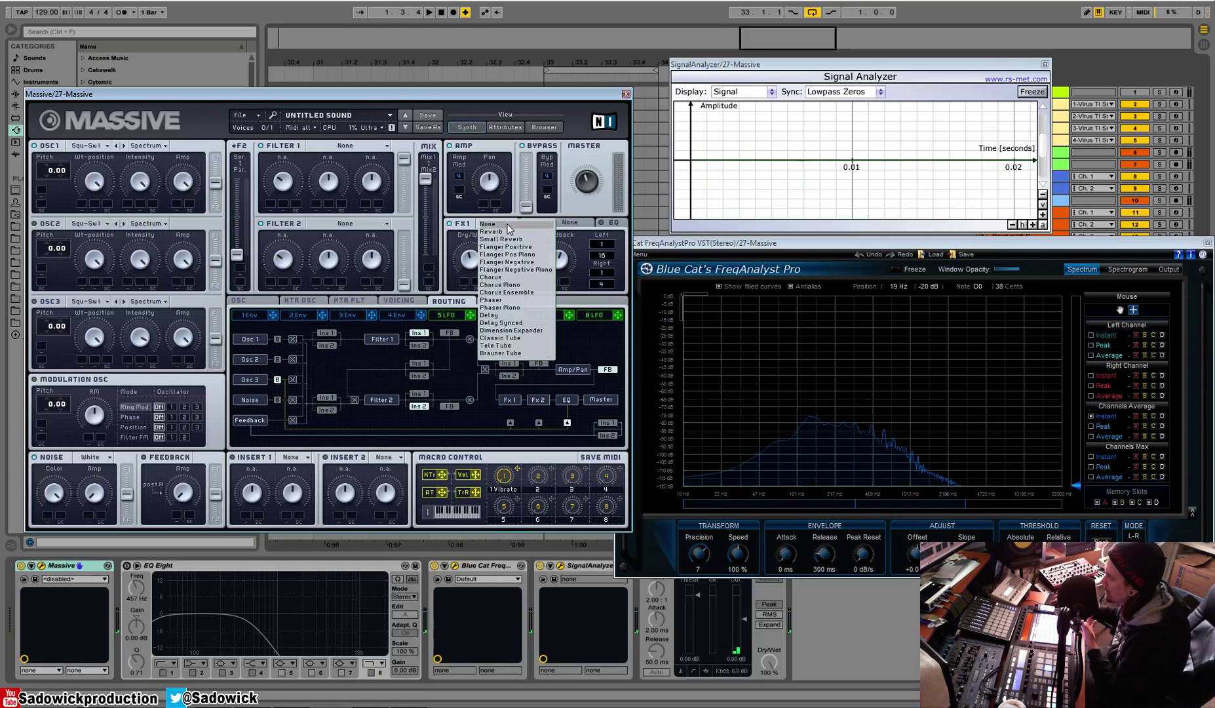
# Audition Dimension Expander on FX1, then settle on Classic Tube distortion.
pyautogui.click(533, 332)
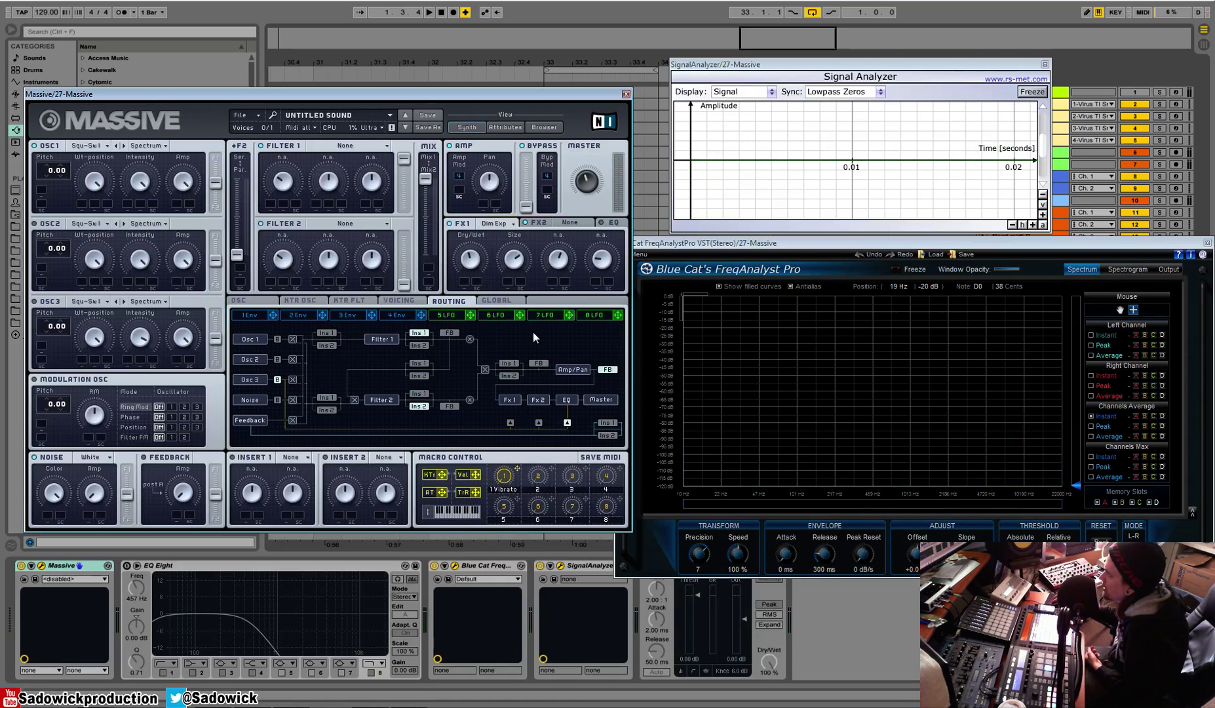
pyautogui.click(506, 222)
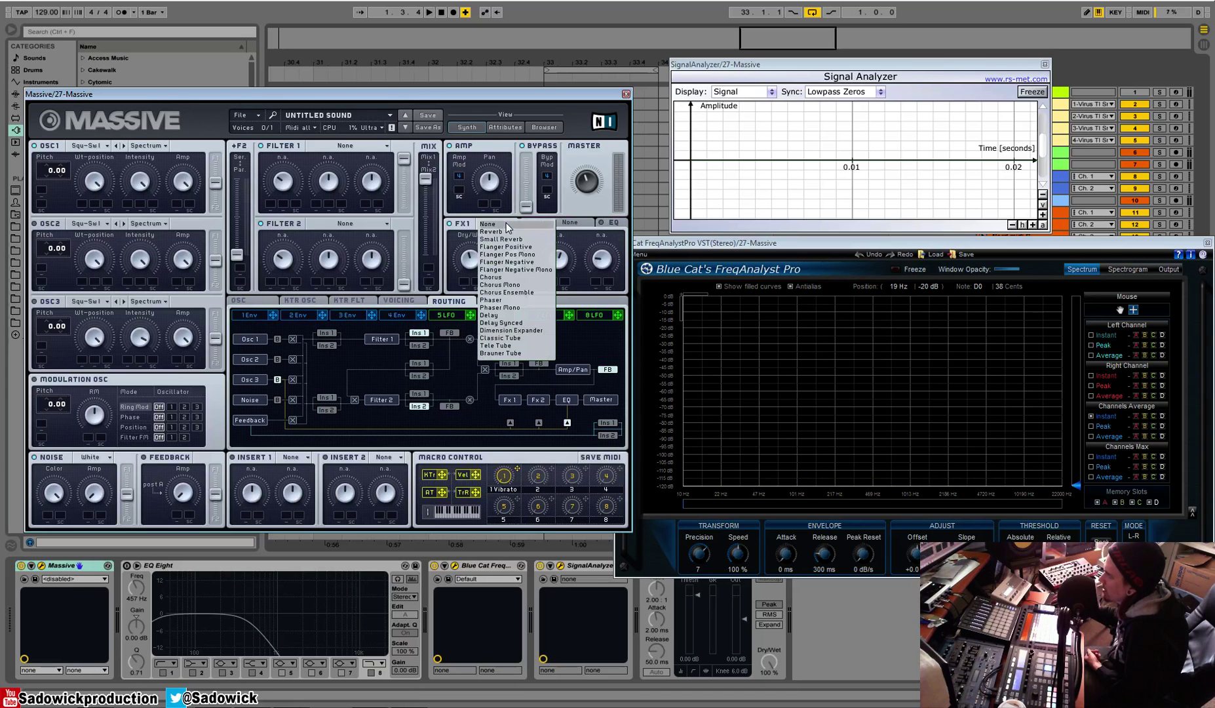
pyautogui.click(519, 338)
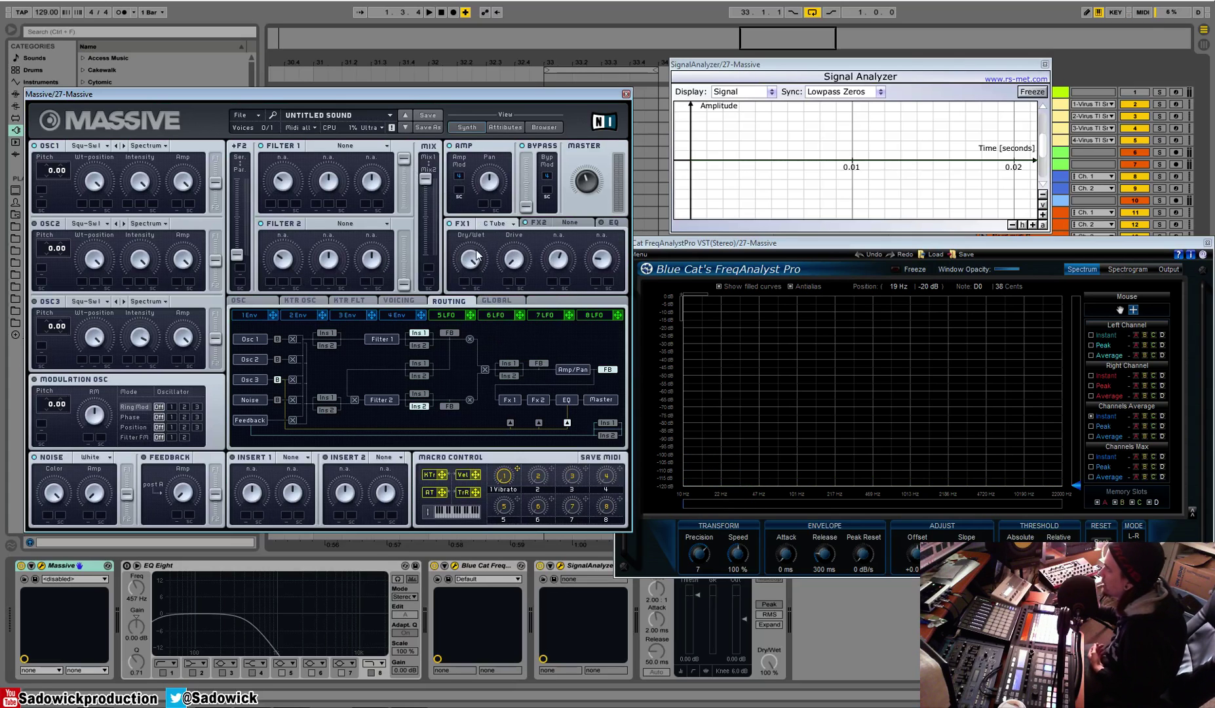
# Set oscillator 1's wavetable to Sin-Square from the Basic column.
pyautogui.click(94, 145)
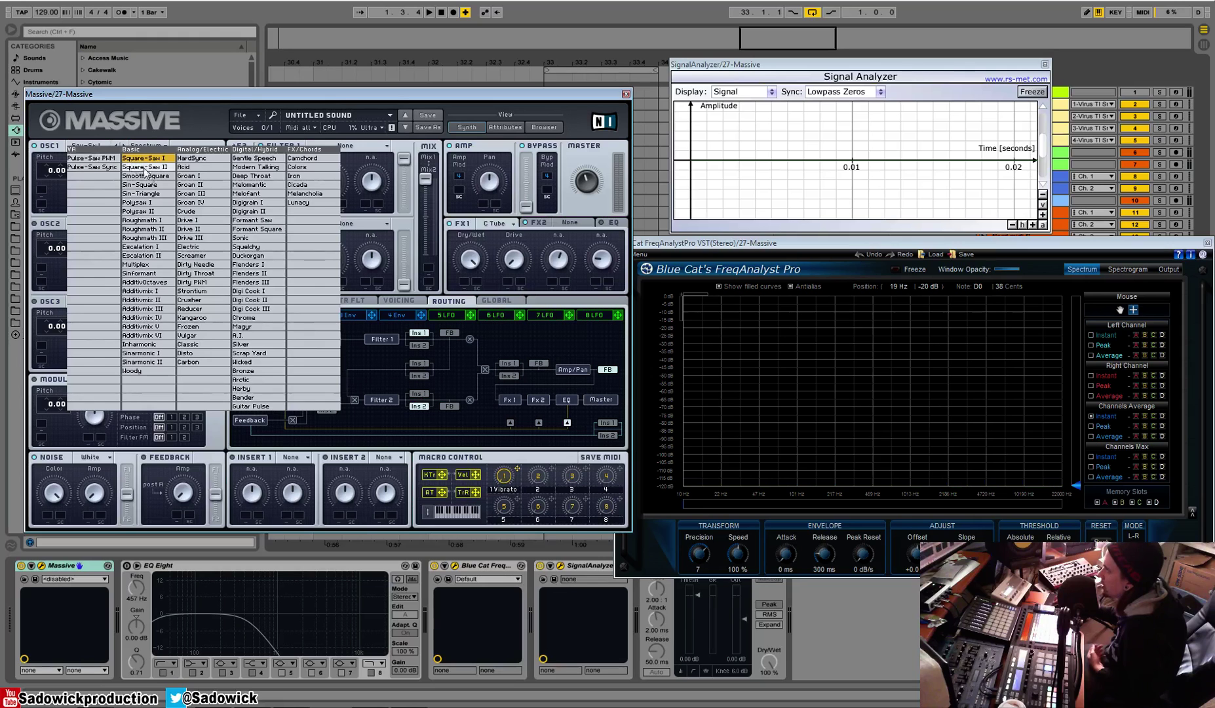
pyautogui.click(151, 186)
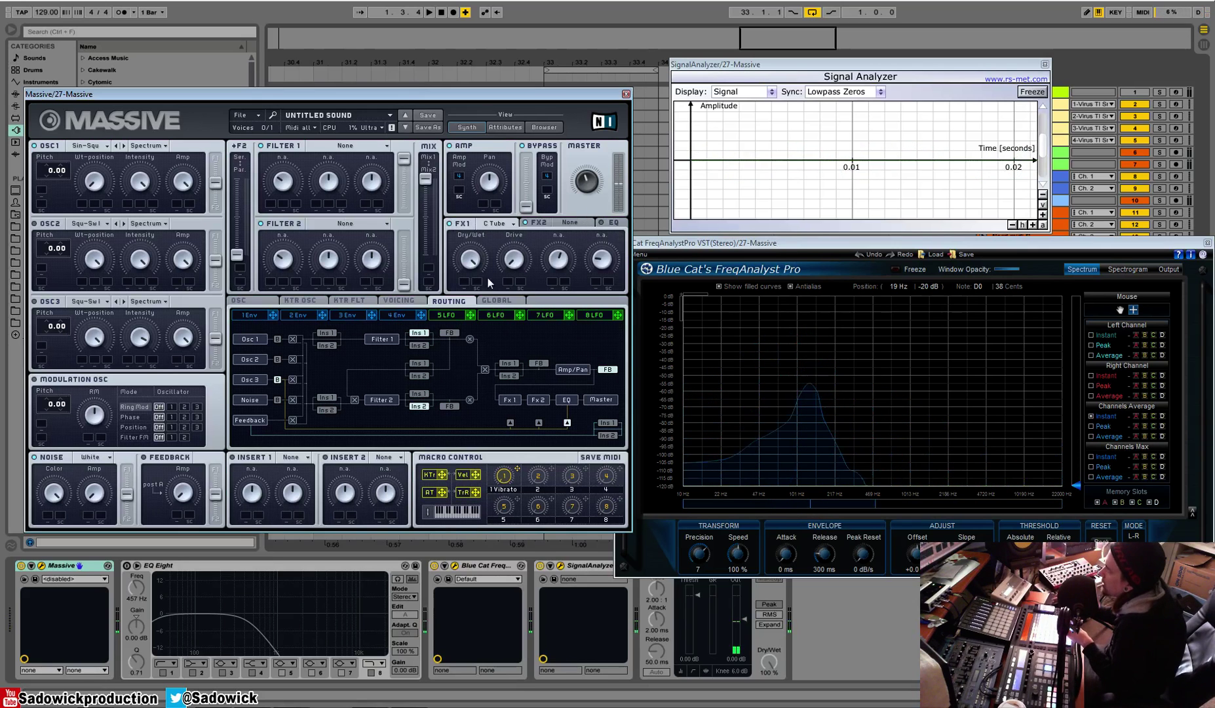
pyautogui.click(497, 224)
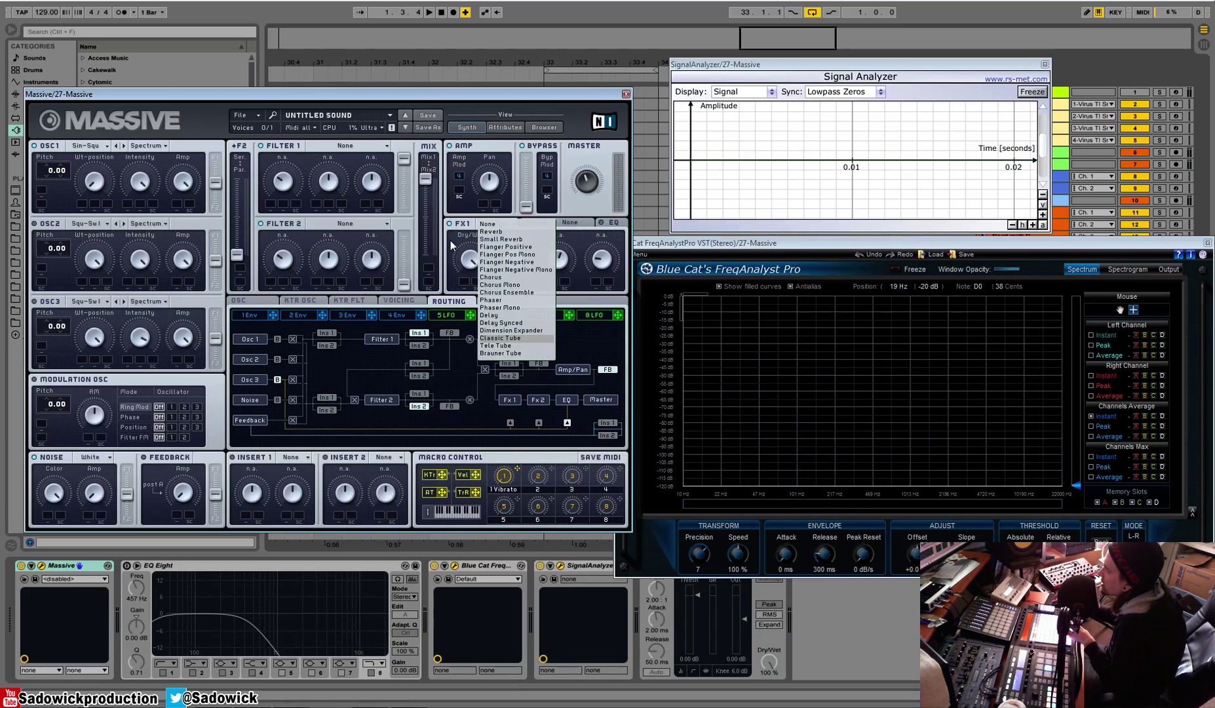
pyautogui.click(450, 240)
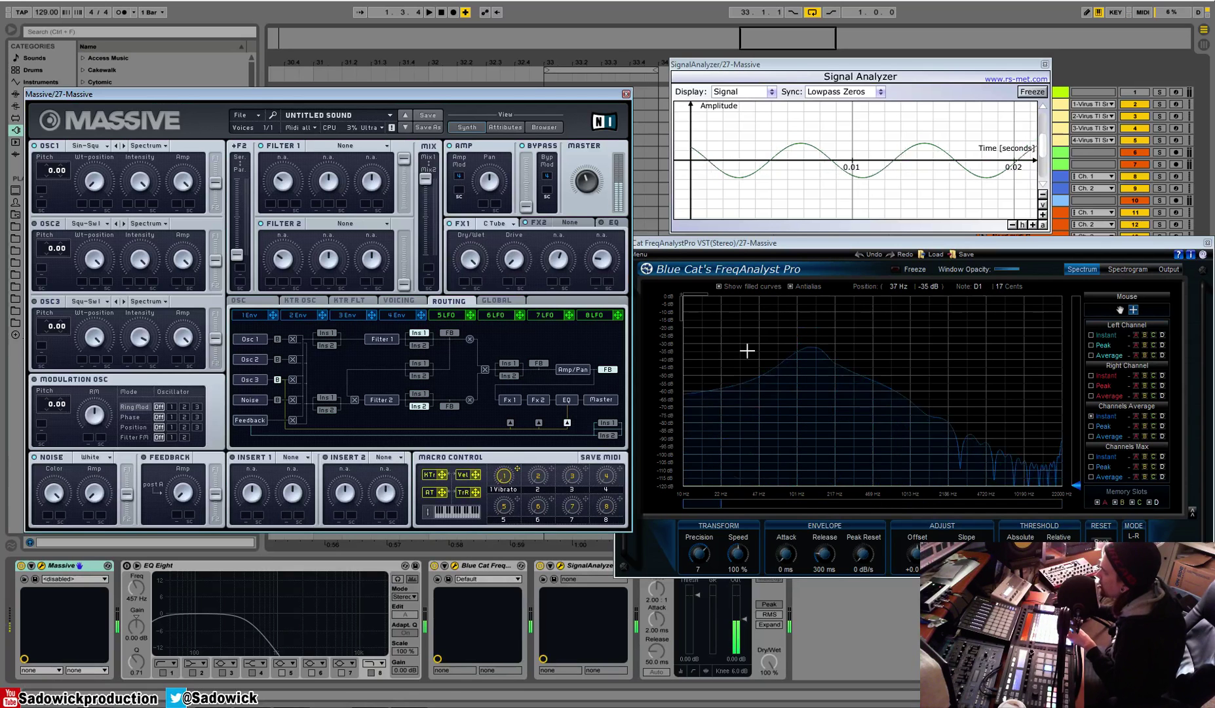
# Bypass the Classic Tube effect on FX1 to compare the sound without distortion.
pyautogui.click(448, 224)
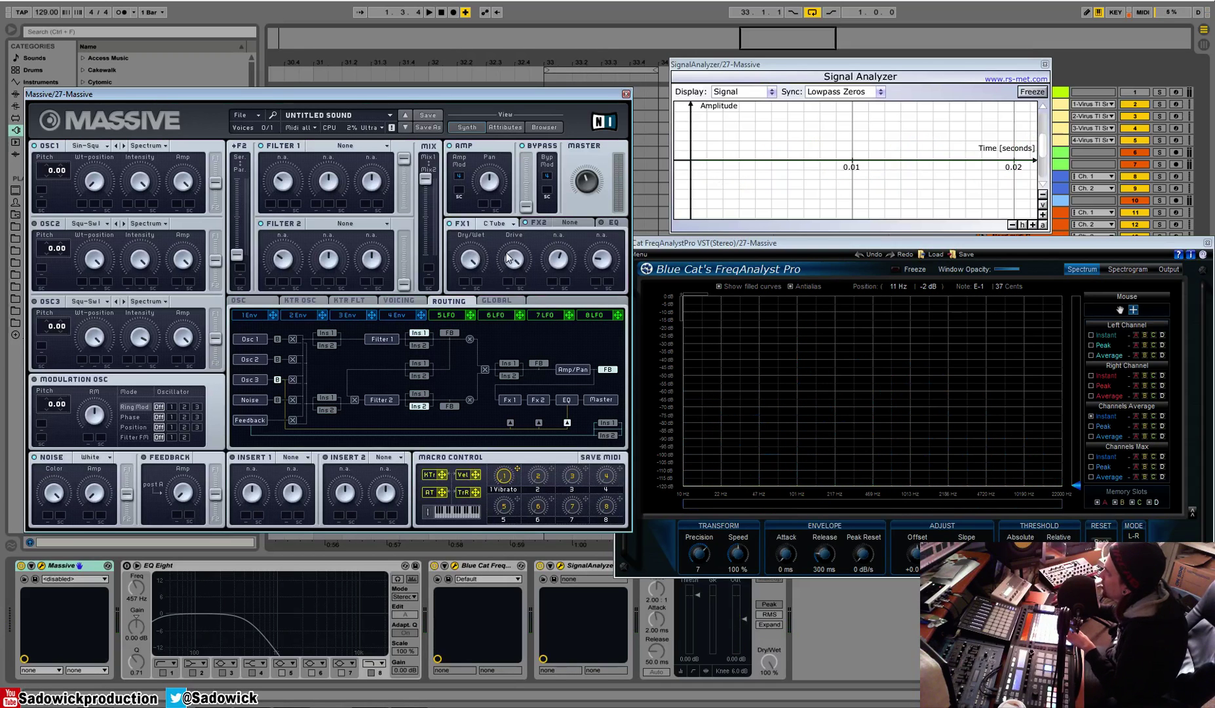
pyautogui.click(513, 223)
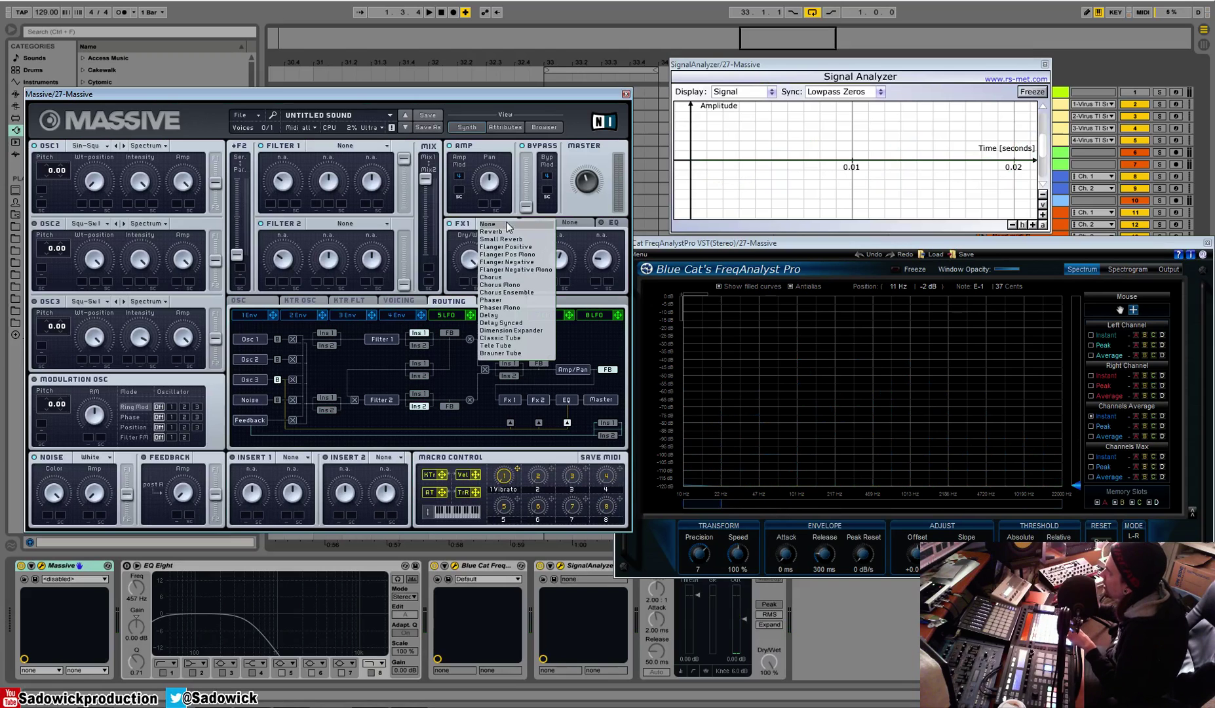
# Try Tele Tube on FX1 with more drive, then return to Classic Tube.
pyautogui.click(512, 346)
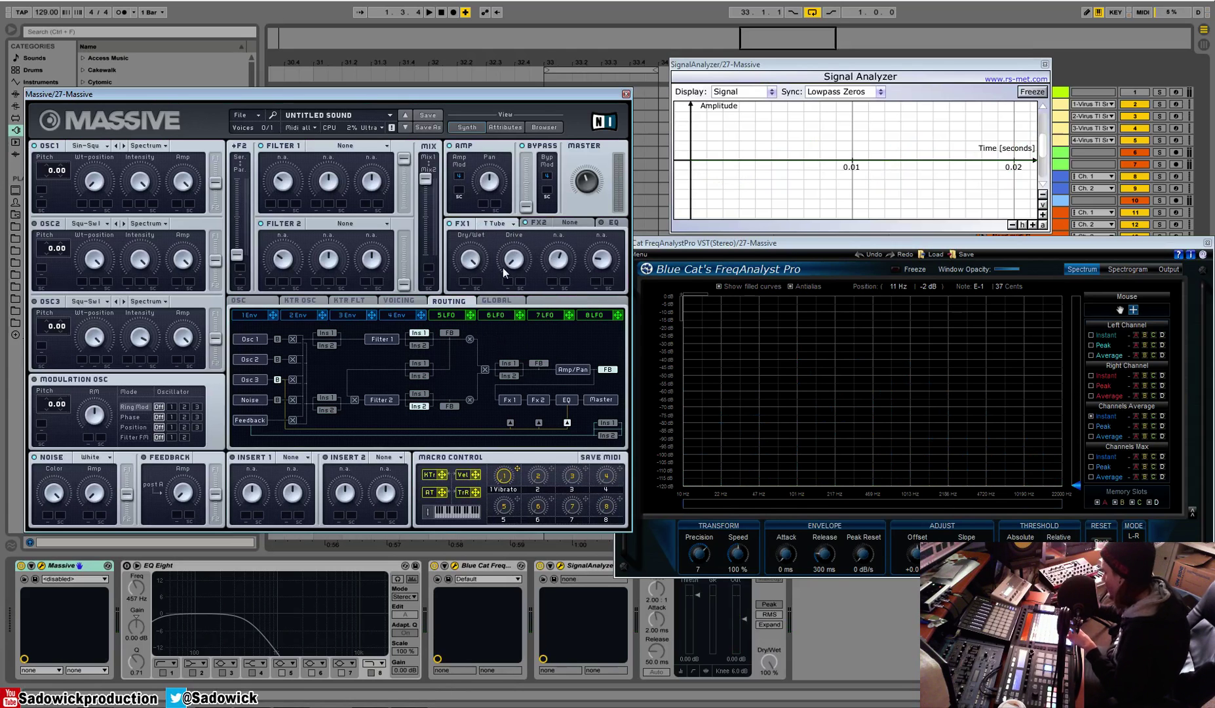
pyautogui.moveTo(512, 264); pyautogui.dragTo(511, 224)
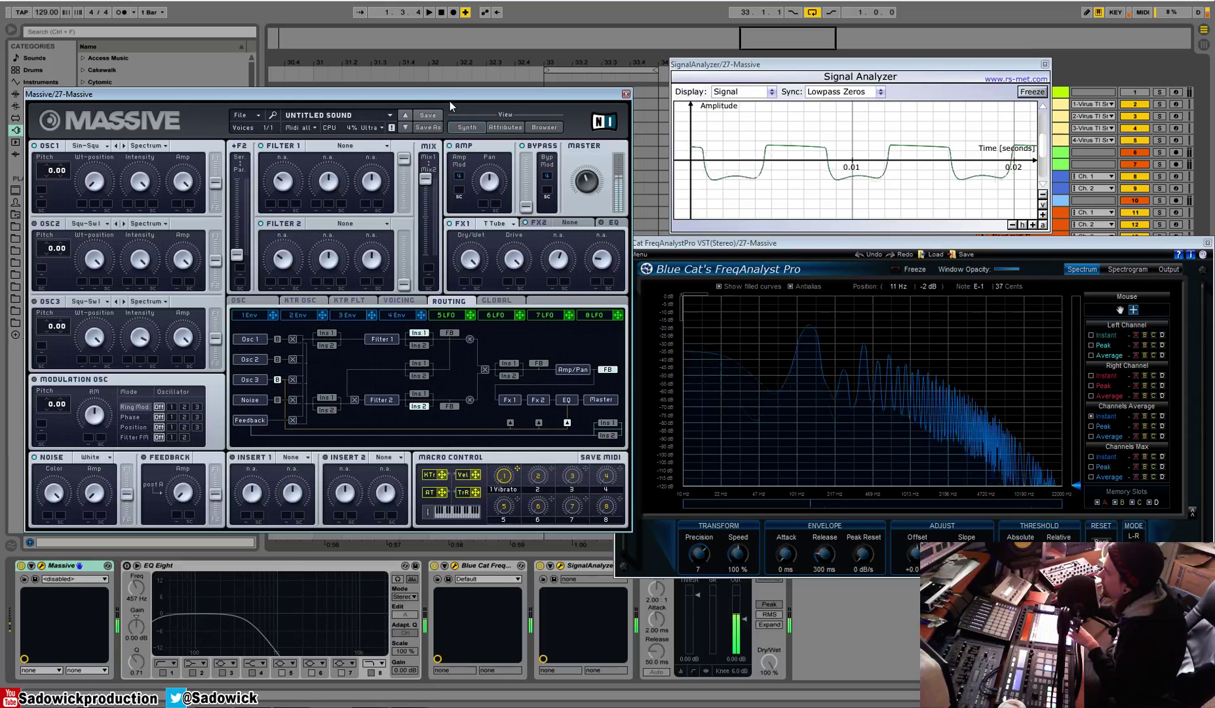
pyautogui.click(485, 225)
pyautogui.click(512, 343)
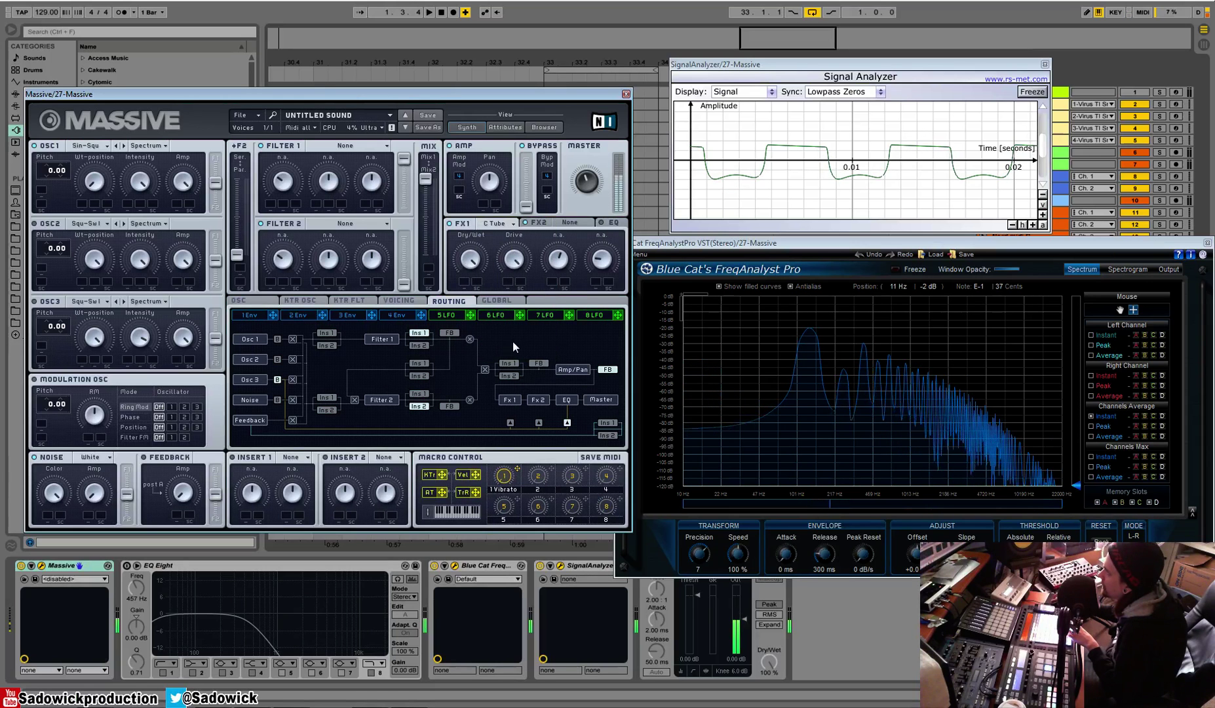
# Audition Tele Tube on FX1, then switch to Brauner Tube.
pyautogui.click(496, 223)
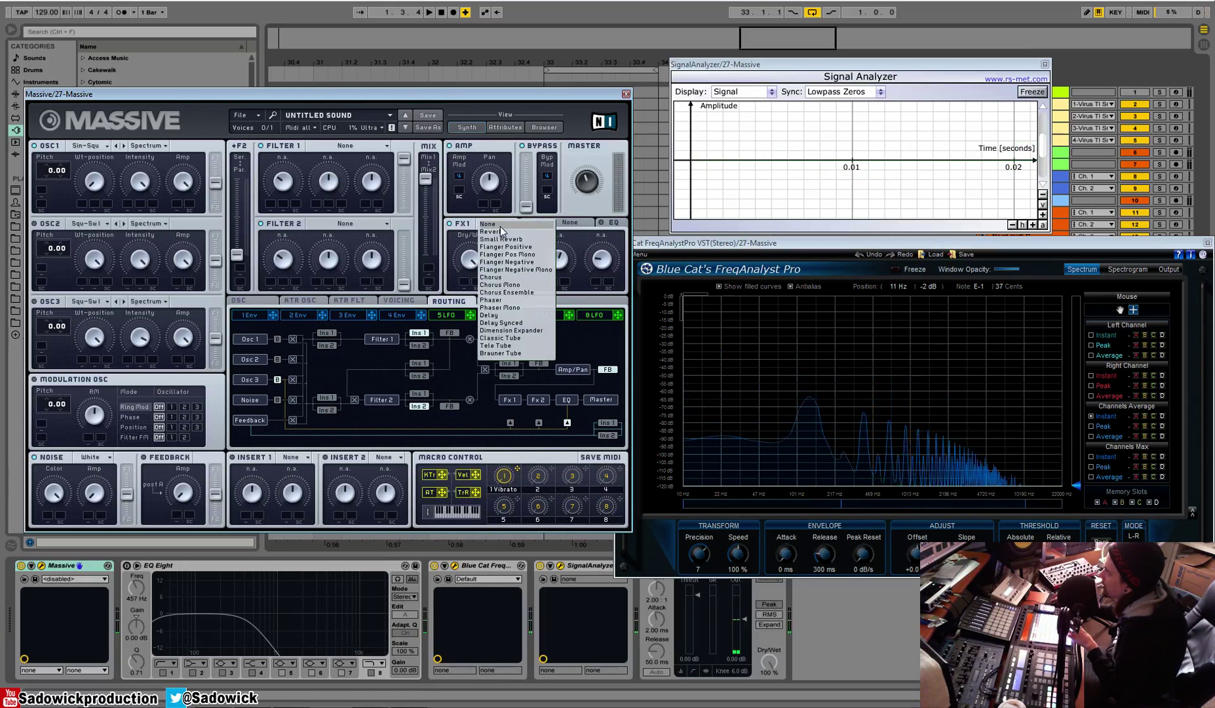
pyautogui.click(513, 345)
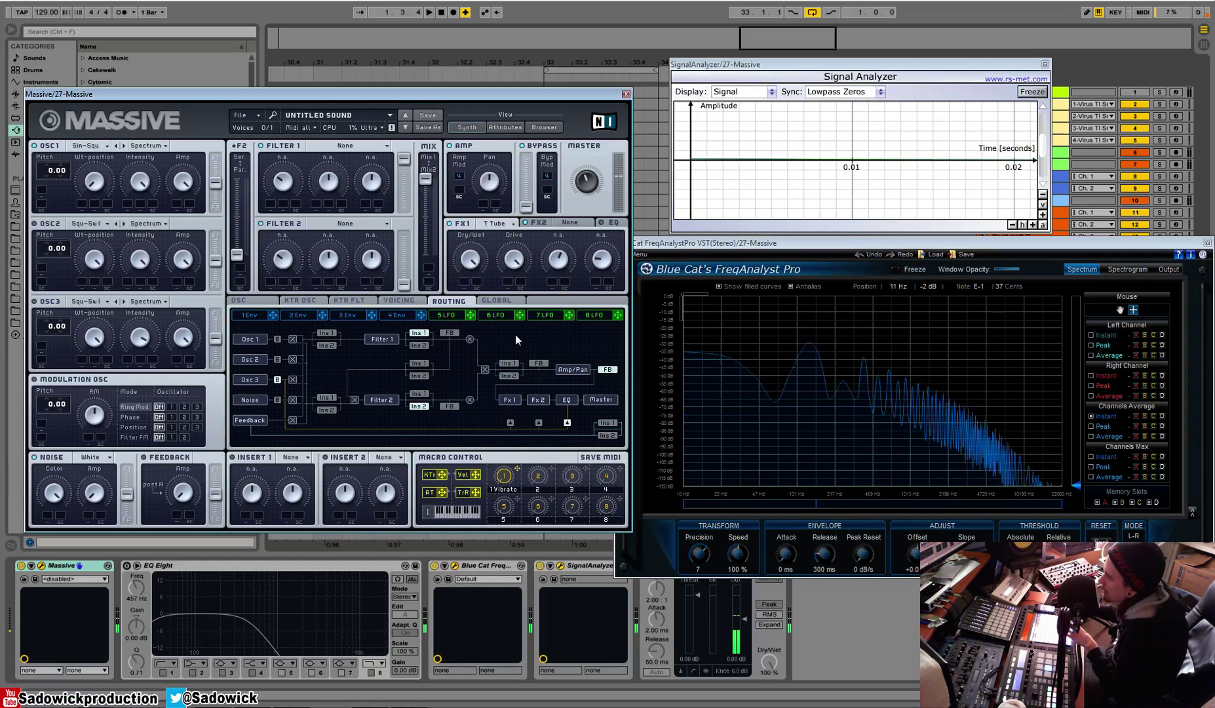
pyautogui.click(499, 222)
pyautogui.click(513, 357)
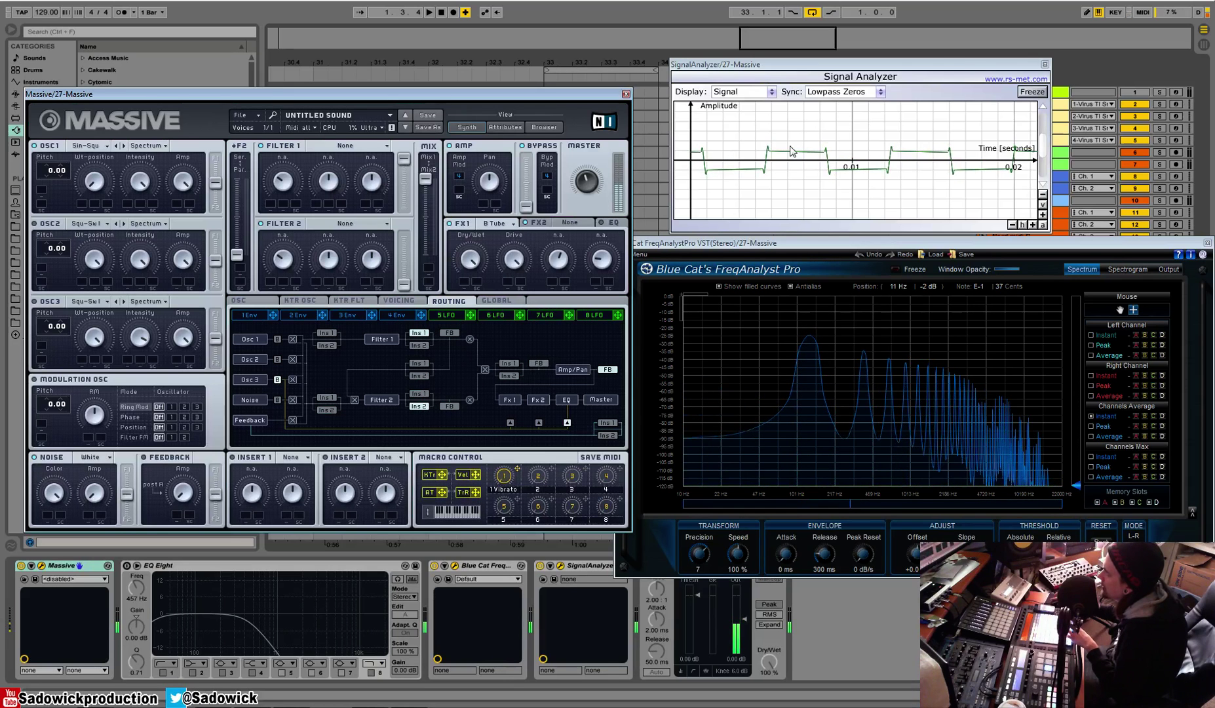
# Swap FX1 from Brauner Tube to Tele Tube, then keep Classic Tube.
pyautogui.click(498, 222)
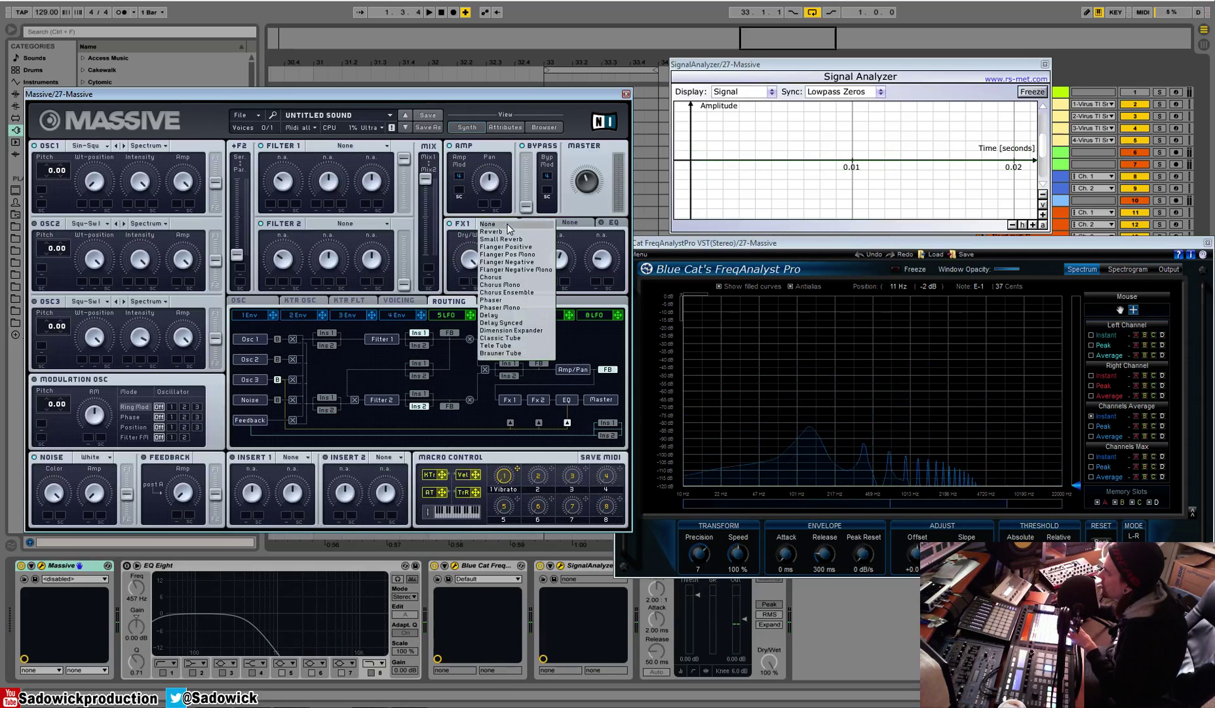
pyautogui.click(516, 347)
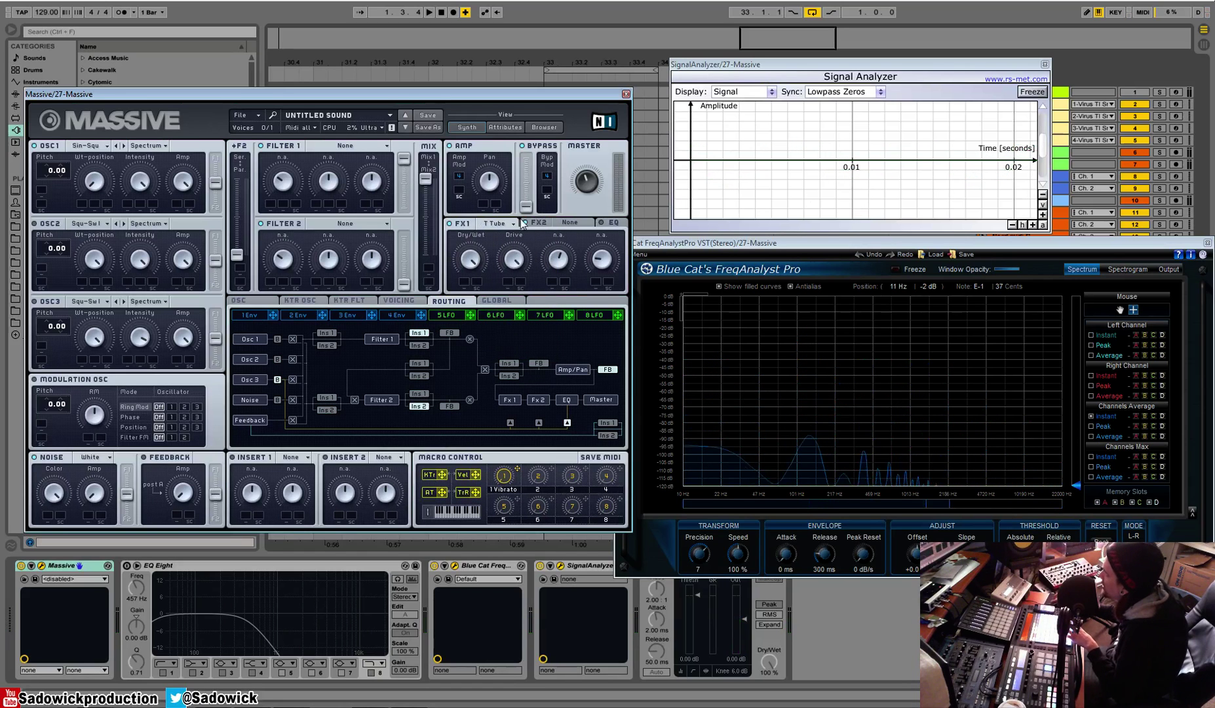
pyautogui.click(498, 223)
pyautogui.click(525, 338)
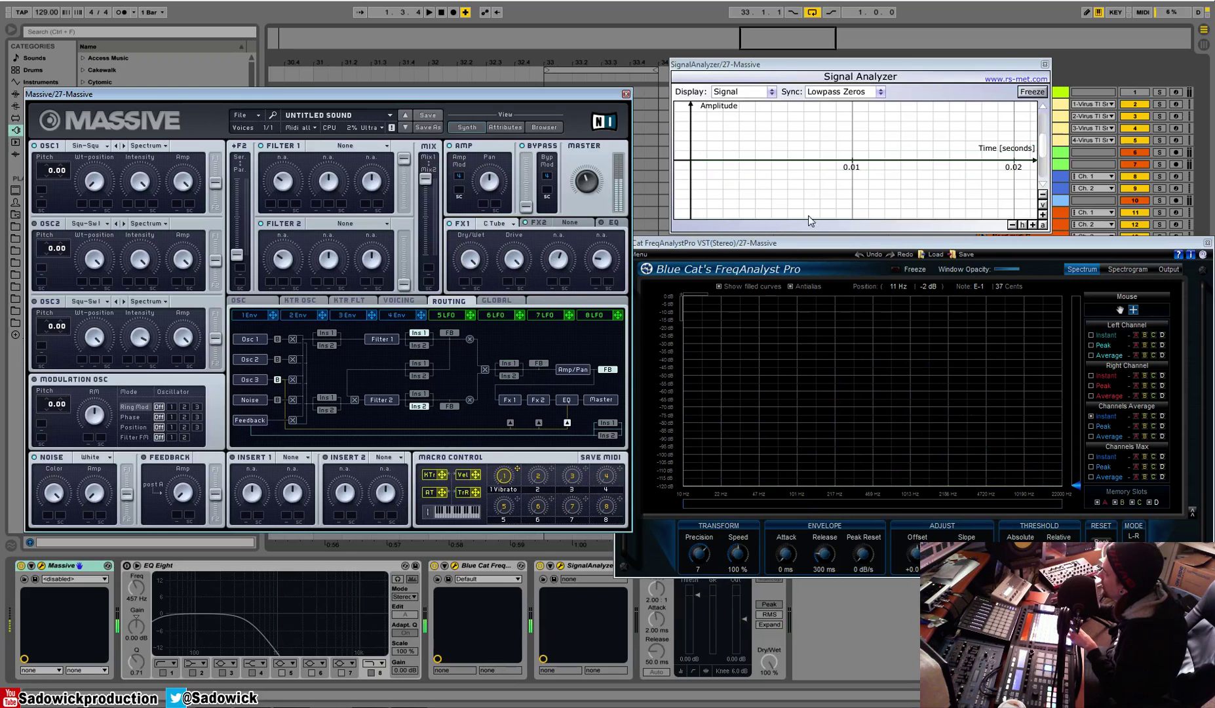
pyautogui.click(506, 228)
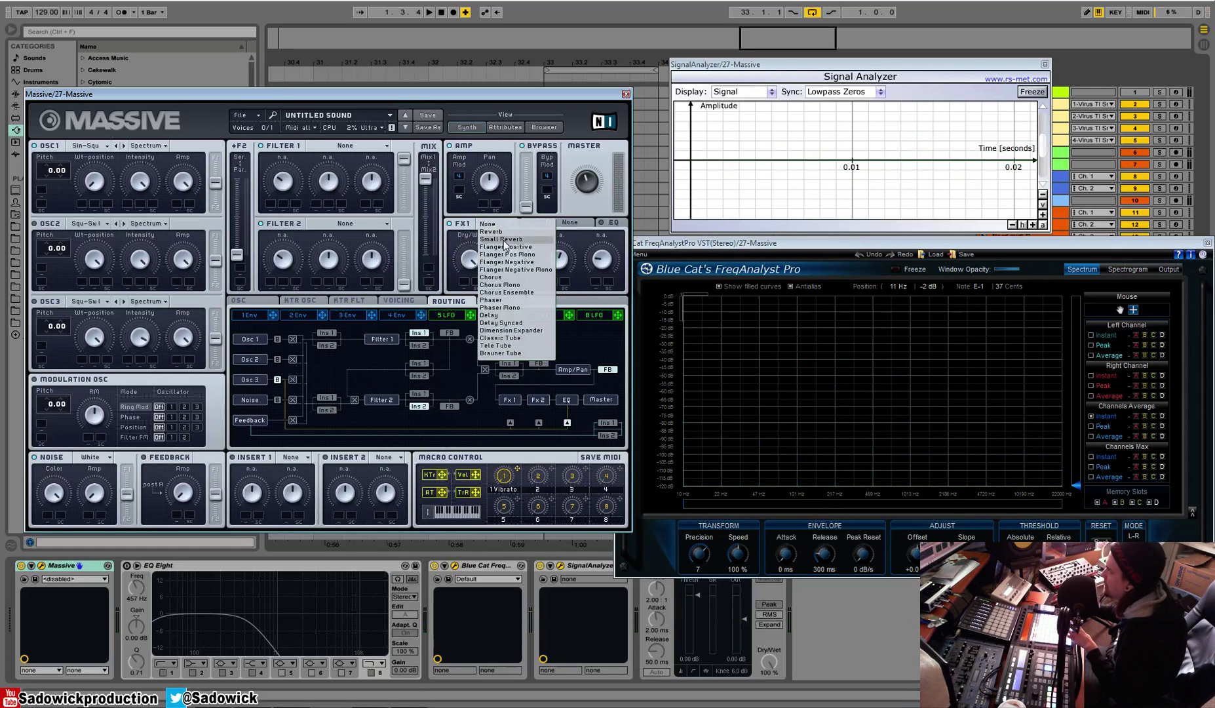
pyautogui.click(512, 339)
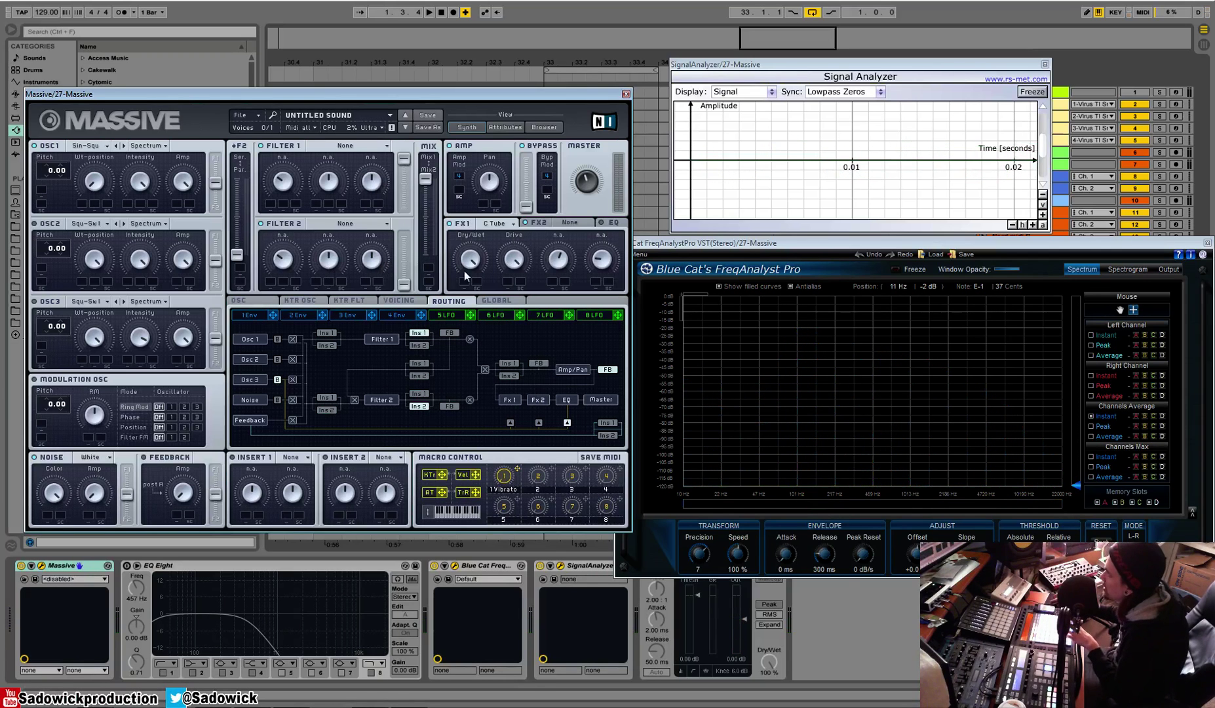
# Set oscillator 1 to Squ-Swl and store its spectrum in a FreqAnalyst memory slot.
pyautogui.click(88, 146)
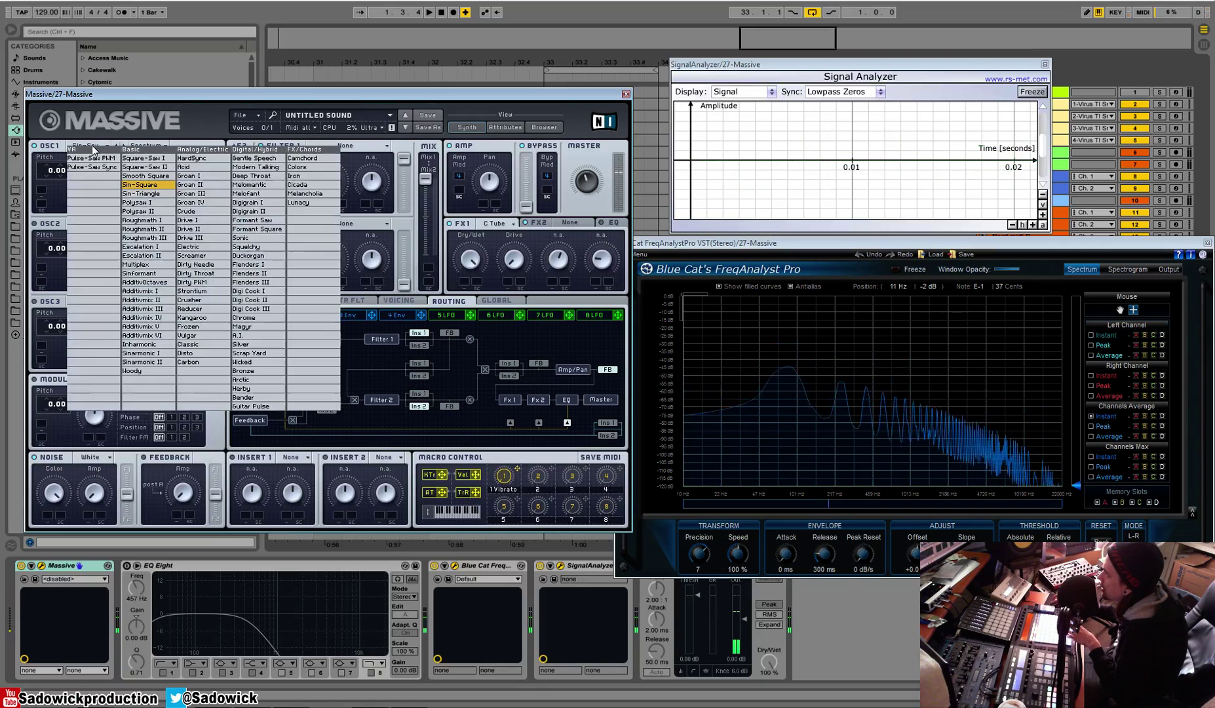
pyautogui.click(162, 198)
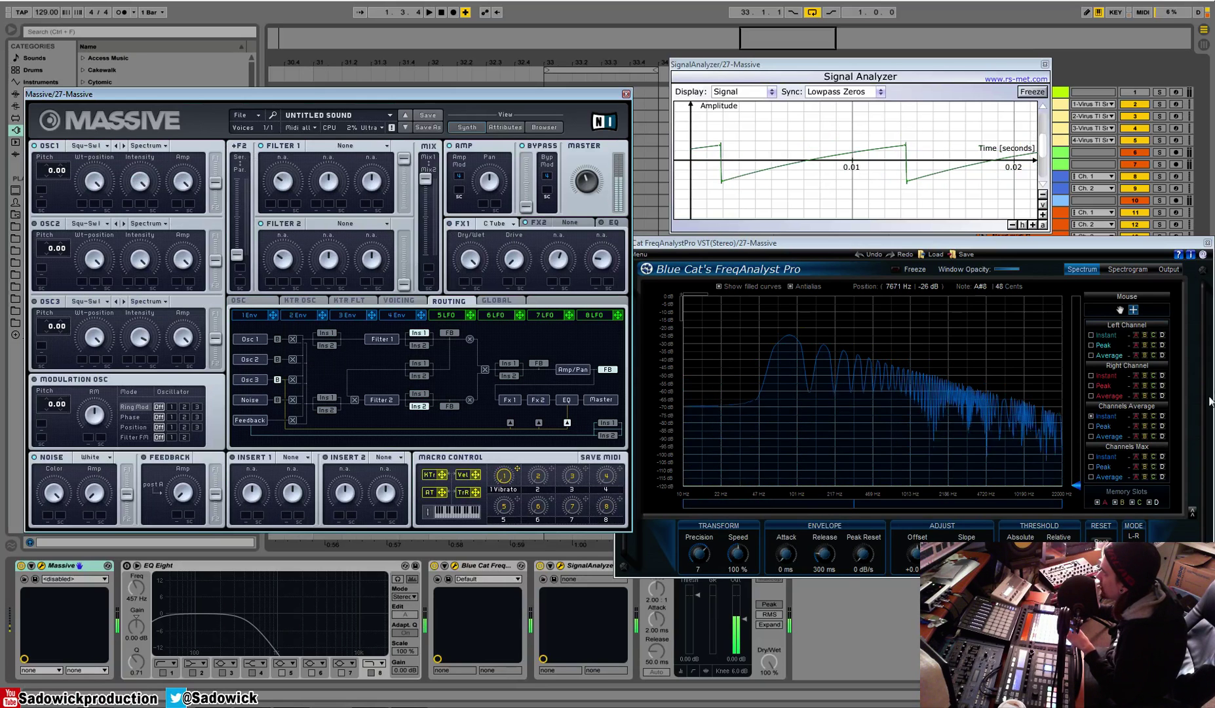
pyautogui.click(1136, 417)
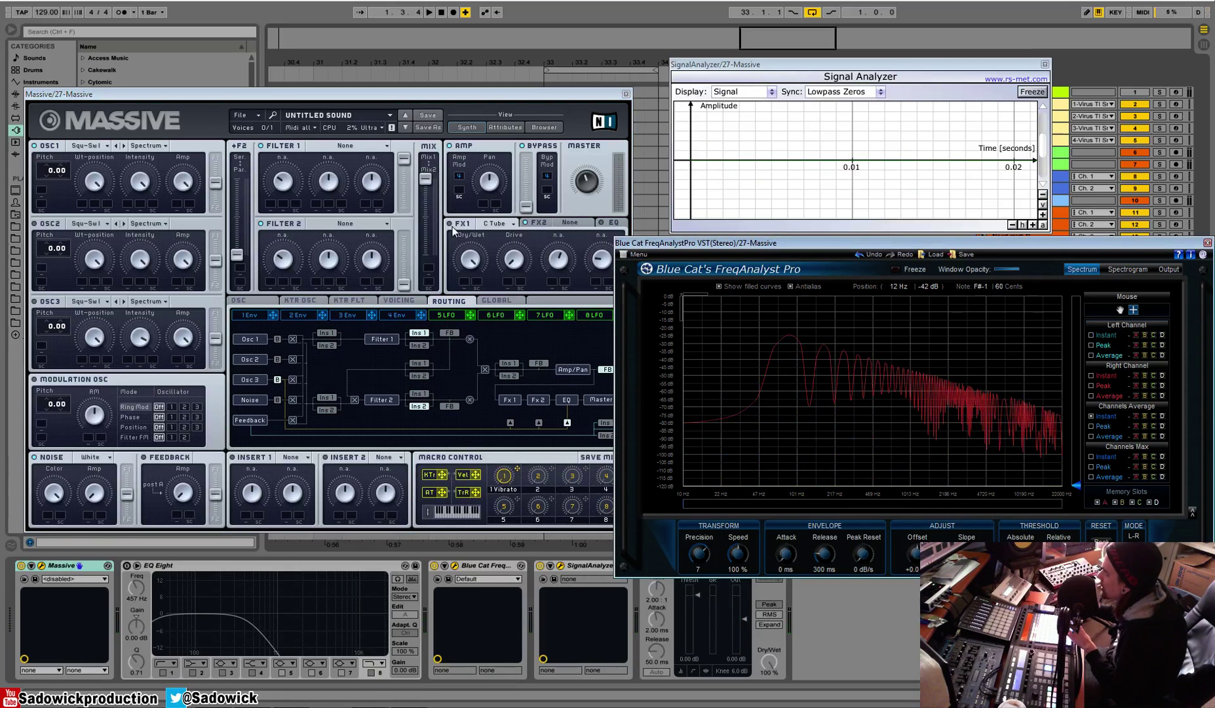
# Raise the Massive window and bring up the FX1 (C Tube) effect type list.
pyautogui.click(482, 257)
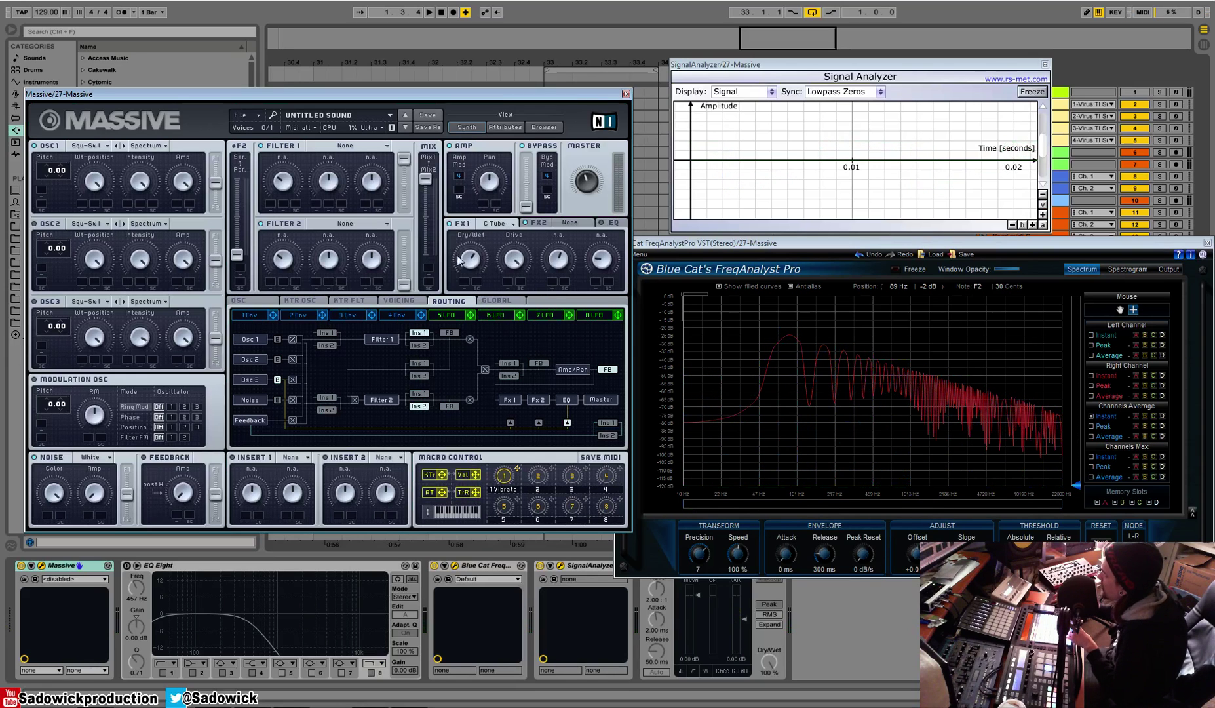
pyautogui.click(494, 224)
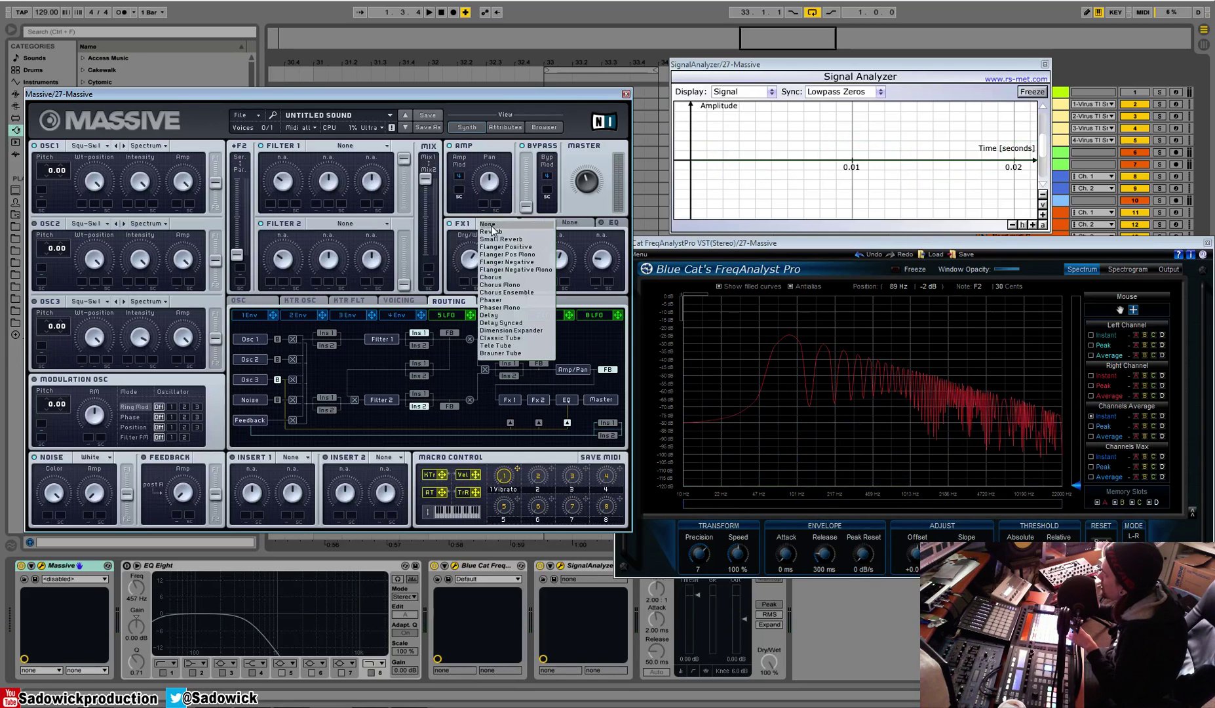
# Set FX1 to Tele Tube and zoom the spectrum into its highs and 47–217 Hz lows.
pyautogui.click(511, 345)
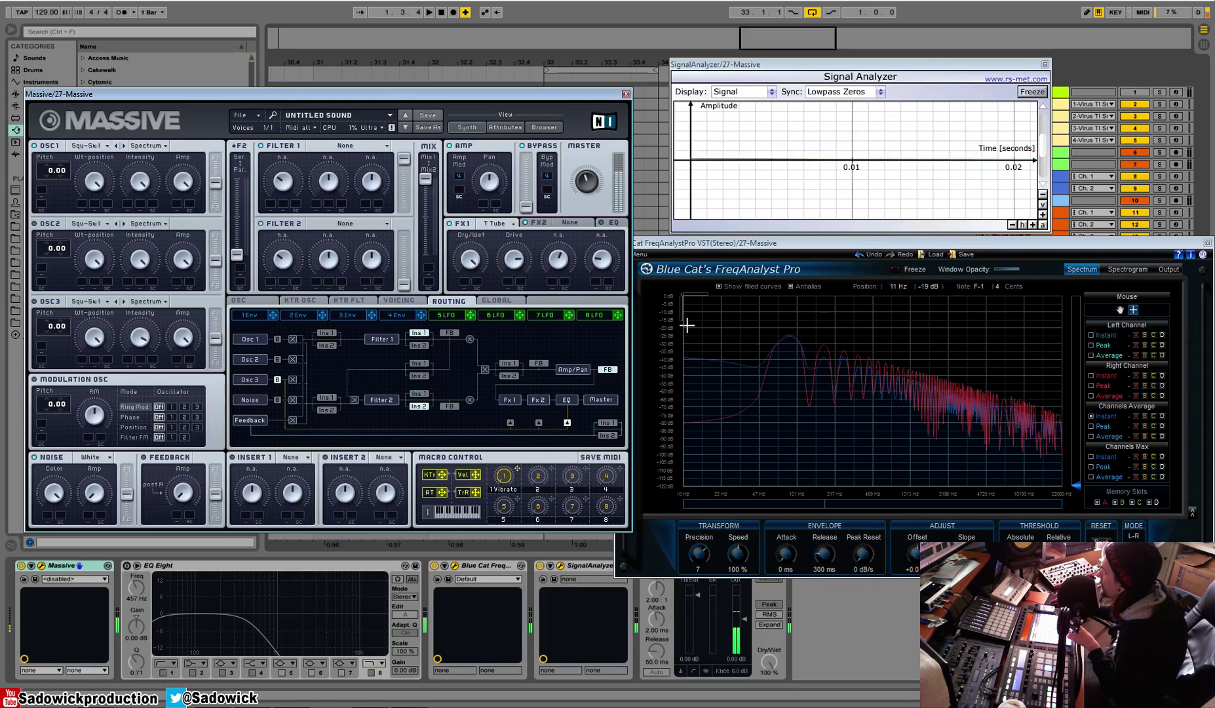
pyautogui.click(954, 360)
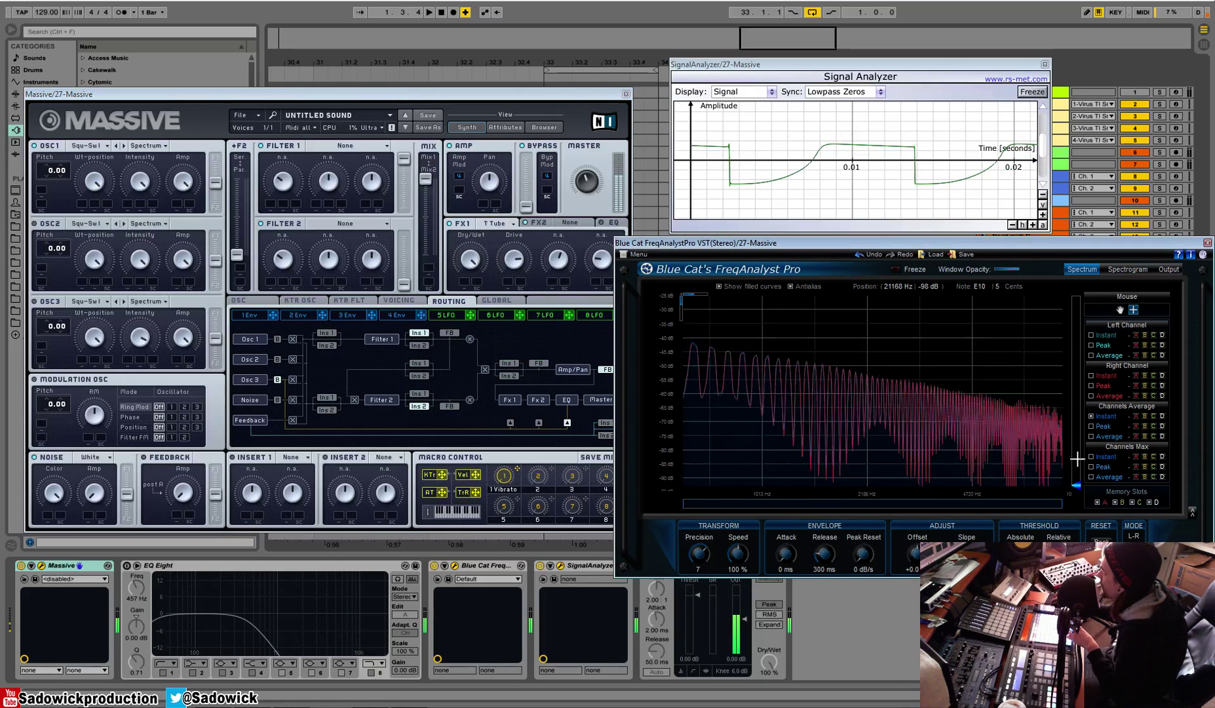
pyautogui.click(1000, 407)
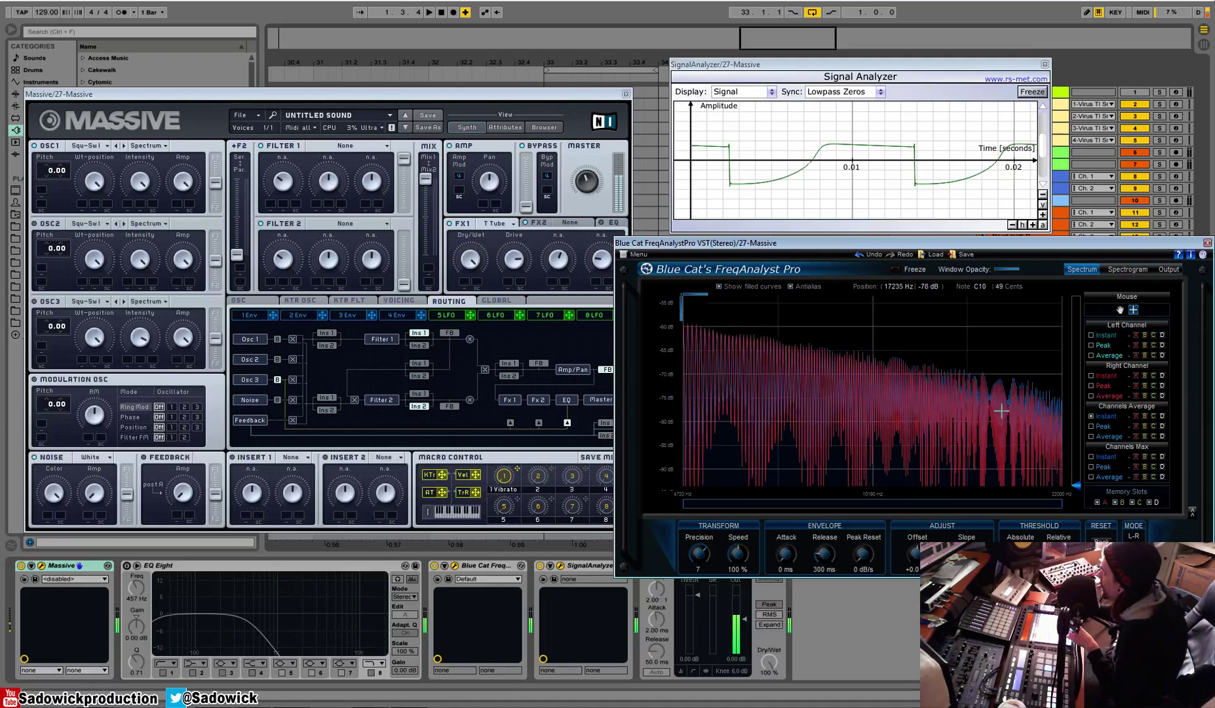
pyautogui.rightClick(991, 386)
pyautogui.moveTo(800, 325); pyautogui.dragTo(857, 407)
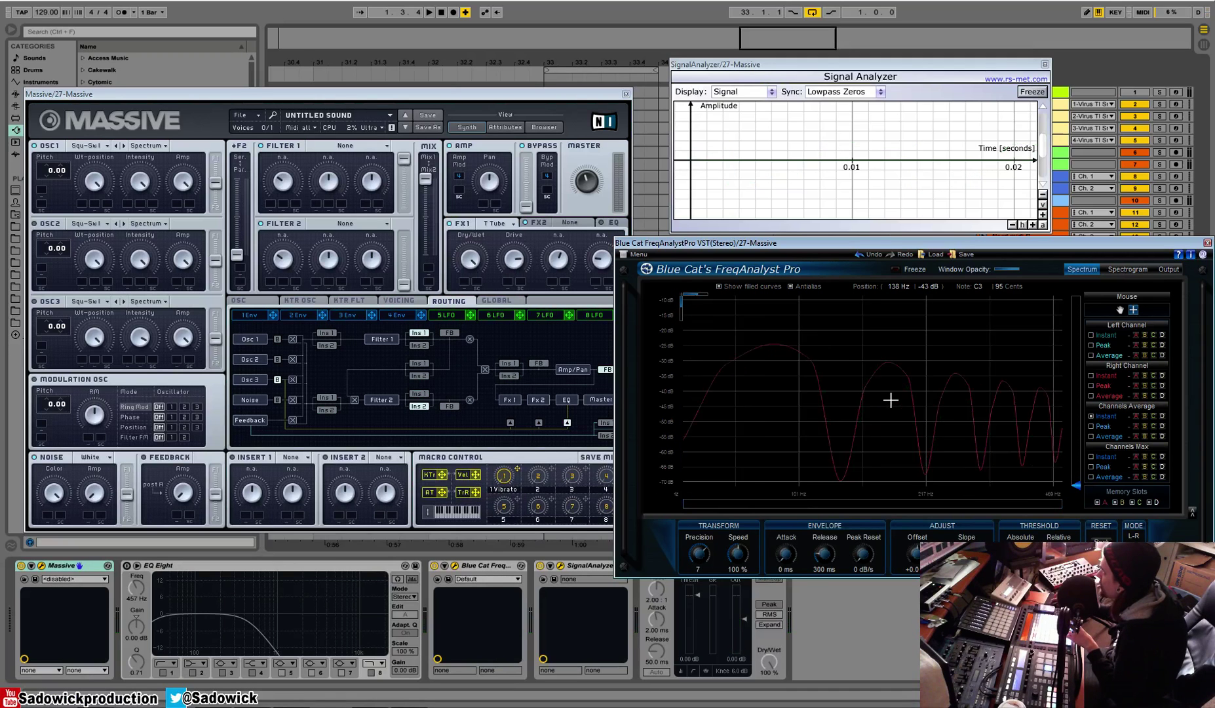
pyautogui.rightClick(889, 401)
# Change Massive's FX1 effect from Tele Tube to Brauner Tube.
pyautogui.click(495, 232)
pyautogui.click(496, 223)
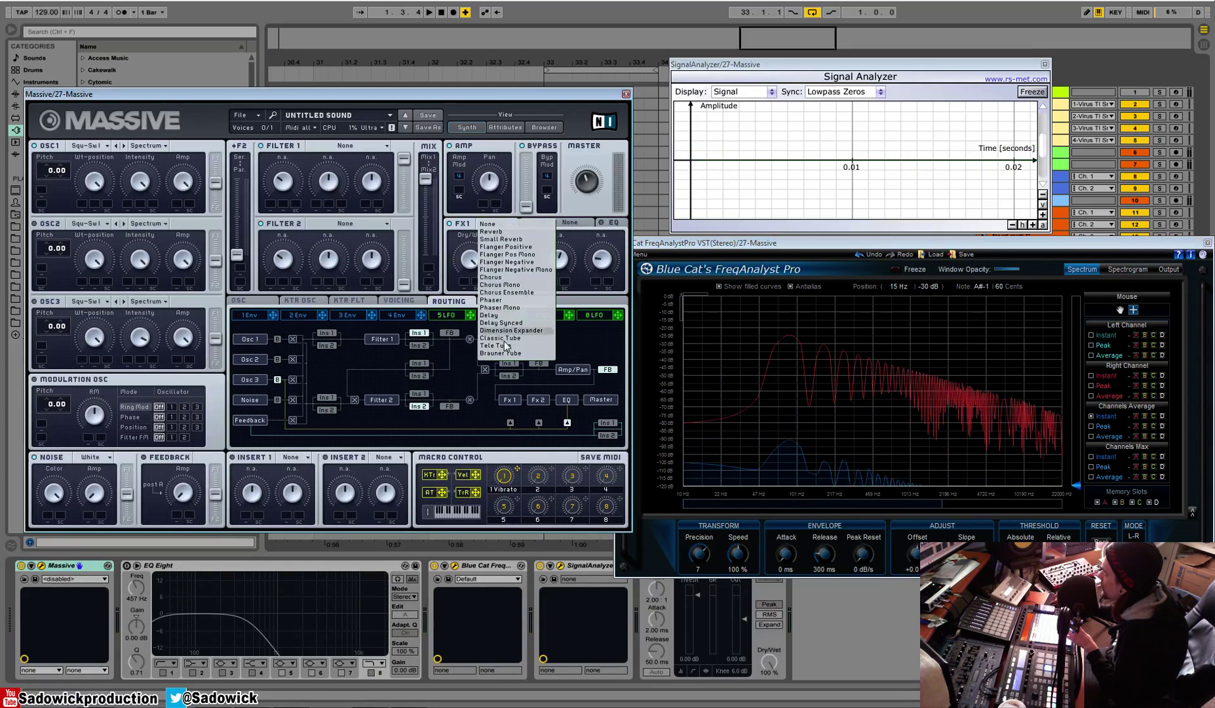
pyautogui.click(505, 354)
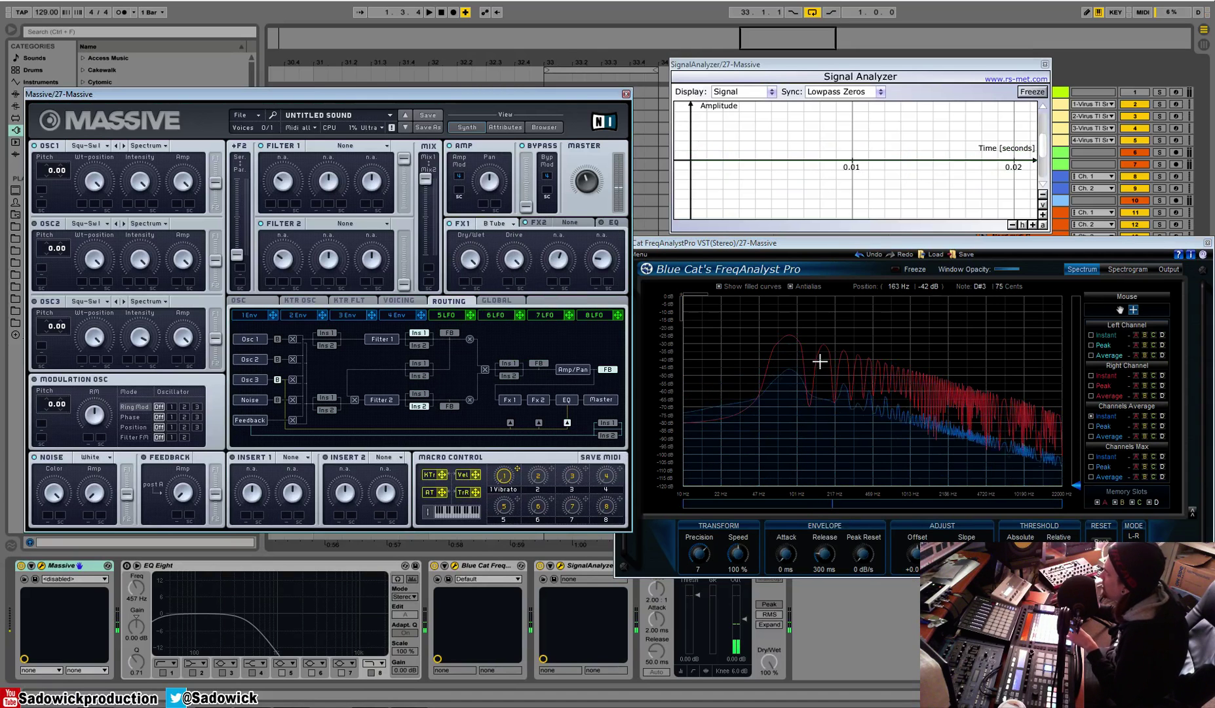
# Zoom the FreqAnalyst spectrum to 4720–22000 Hz and colour the average instant curve green.
pyautogui.click(786, 328)
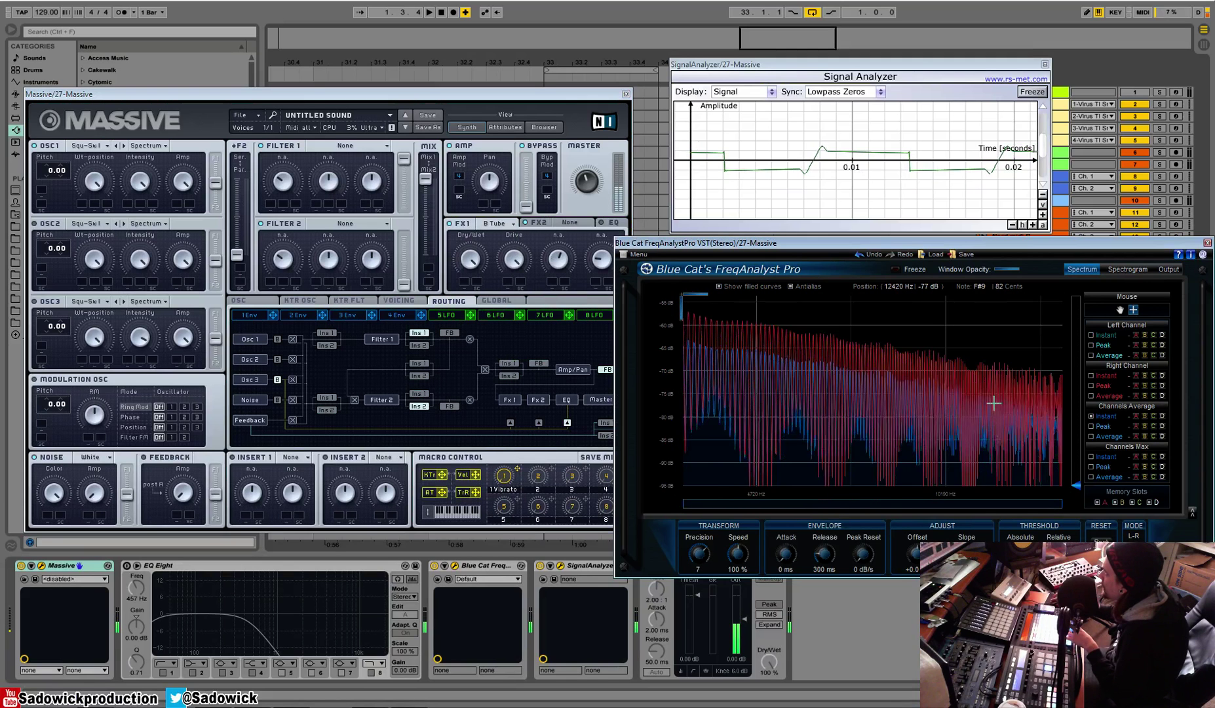
pyautogui.moveTo(1103, 452); pyautogui.dragTo(1086, 470)
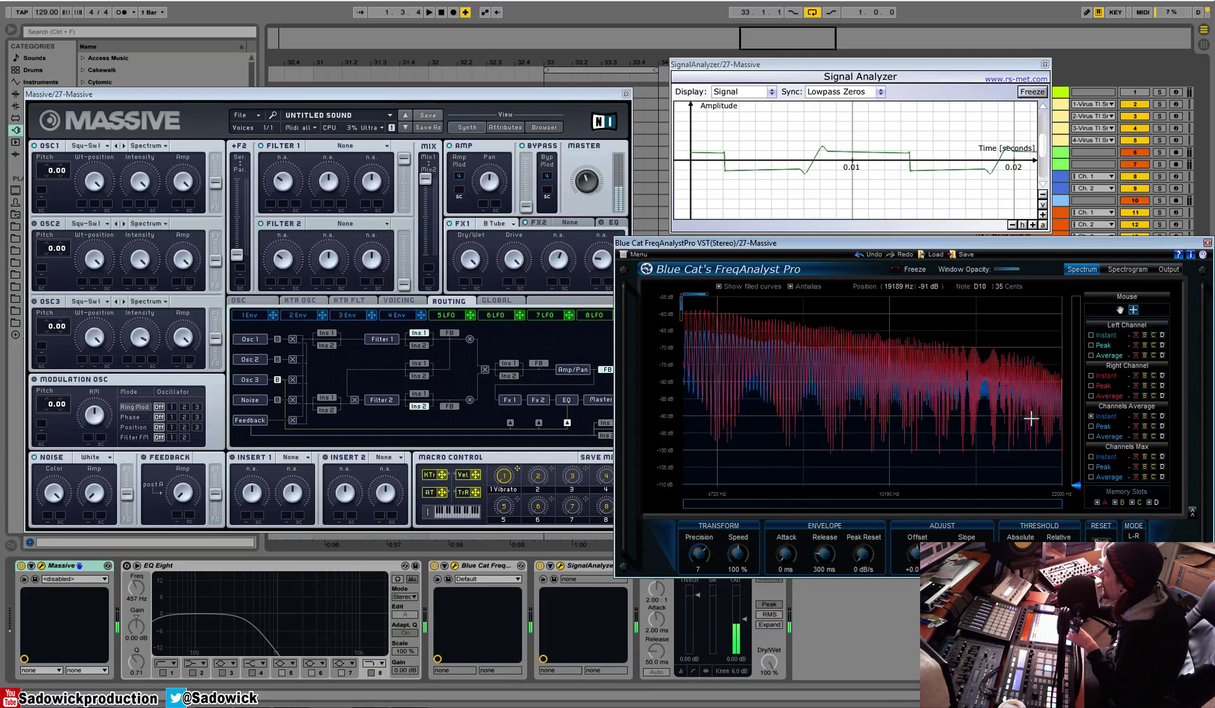
pyautogui.click(1153, 417)
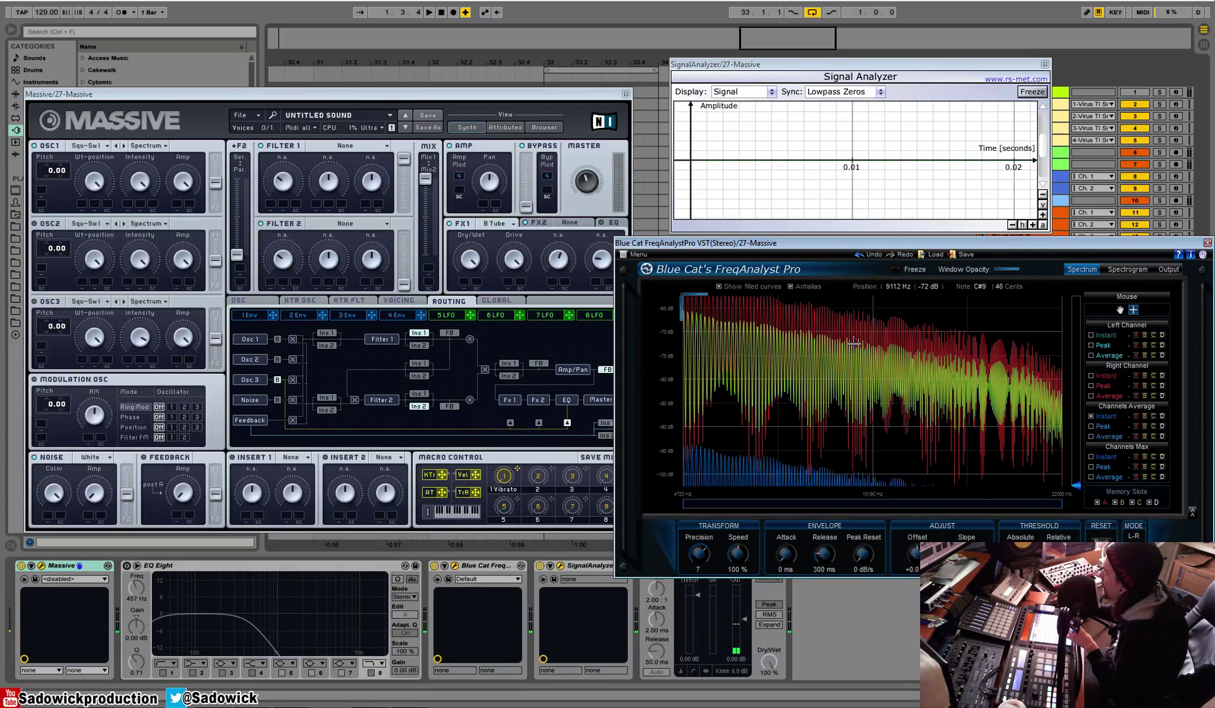
pyautogui.scroll(-2, 872, 371)
pyautogui.scroll(2, 806, 332)
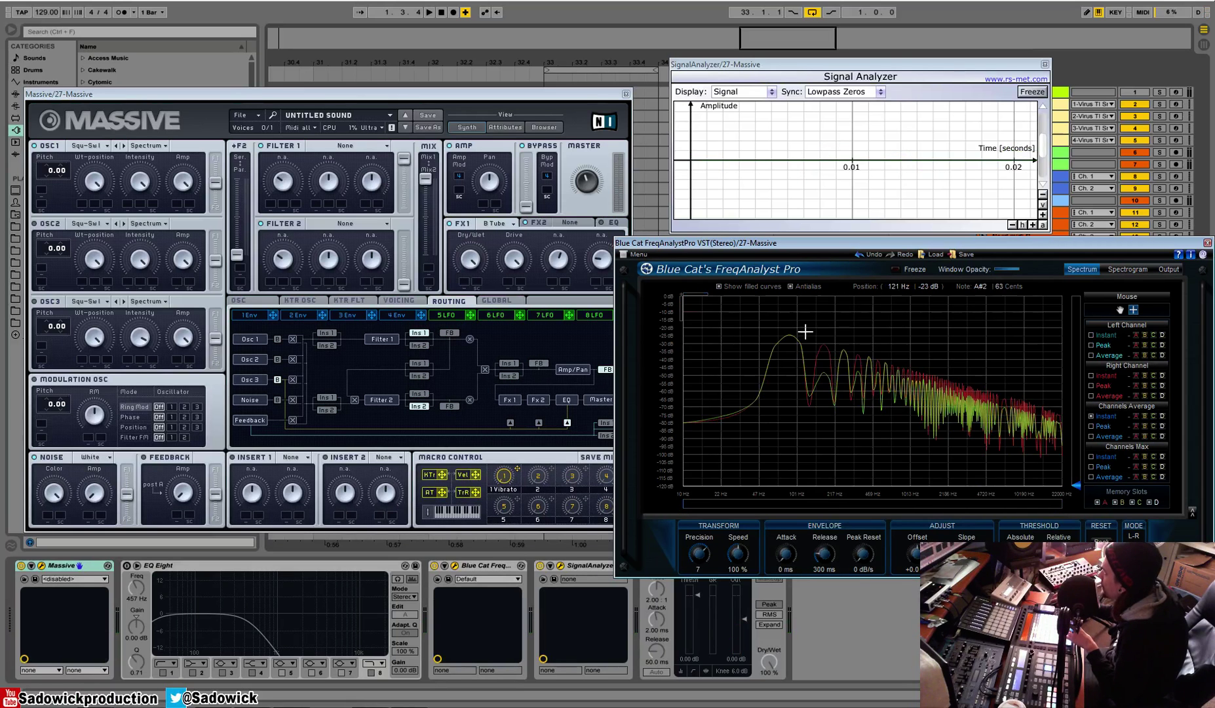
pyautogui.scroll(-2, 816, 357)
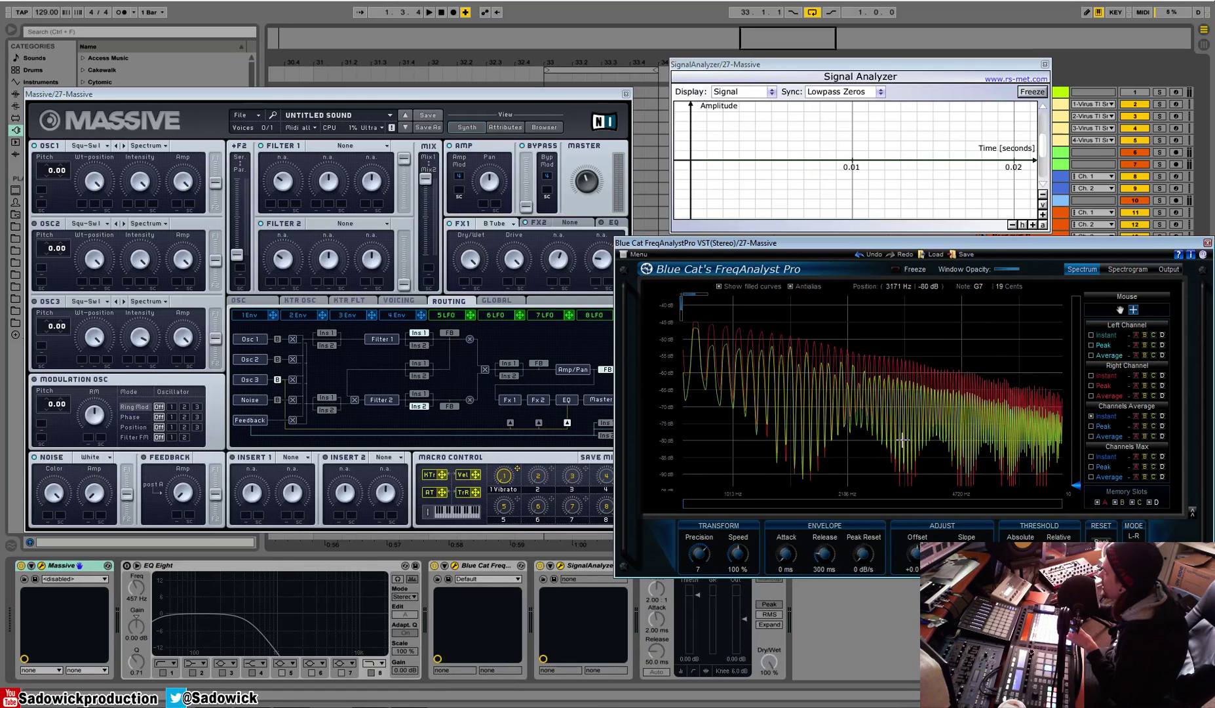
pyautogui.scroll(2, 940, 450)
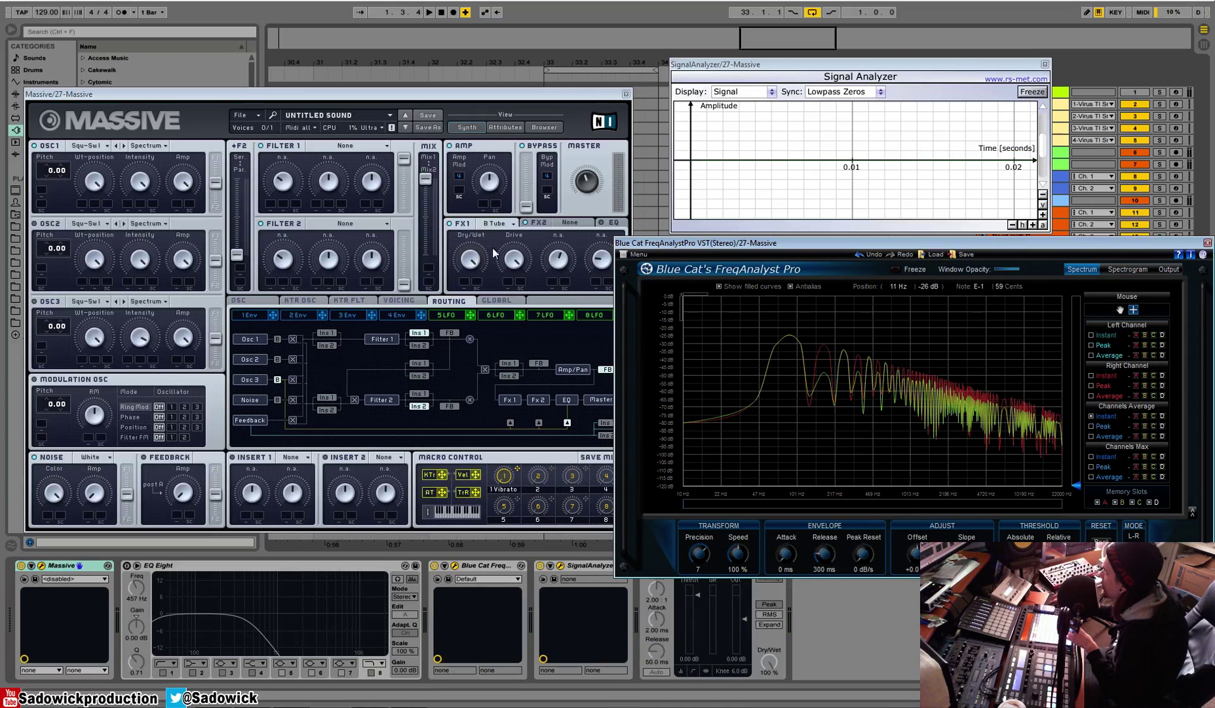
# Turn the FreqAnalyst curve back to blue and show Massive's EQ controls.
pyautogui.click(479, 309)
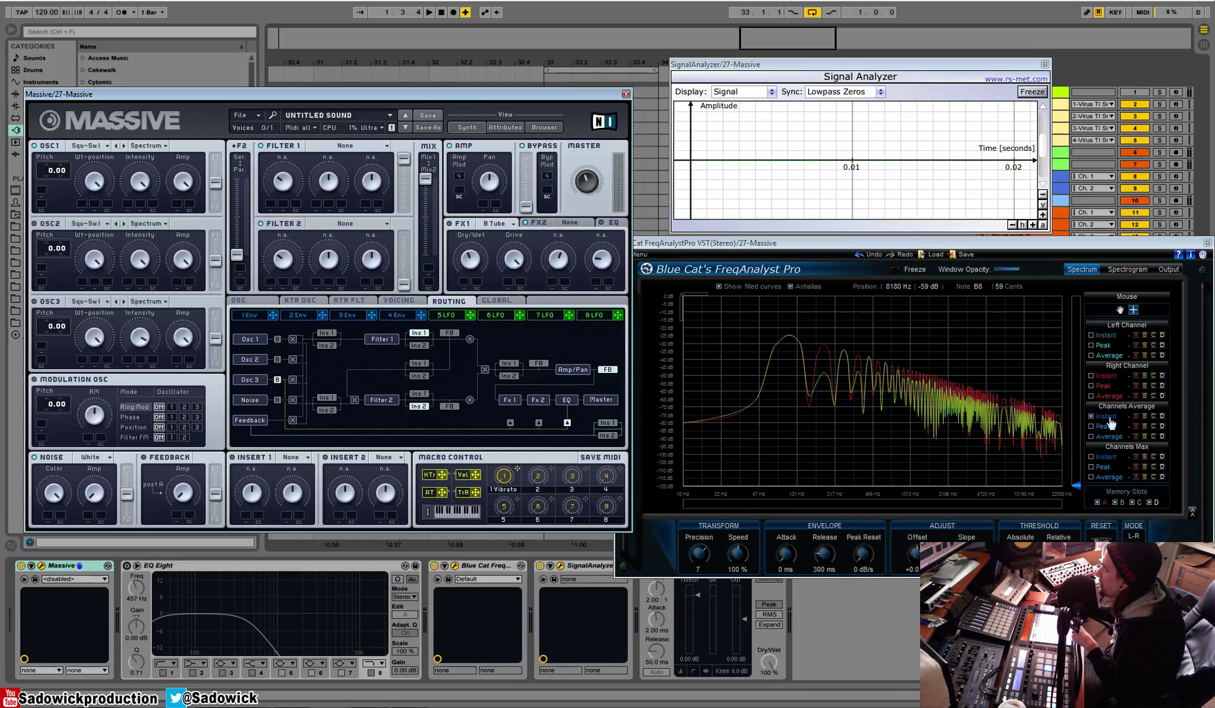
pyautogui.click(1137, 424)
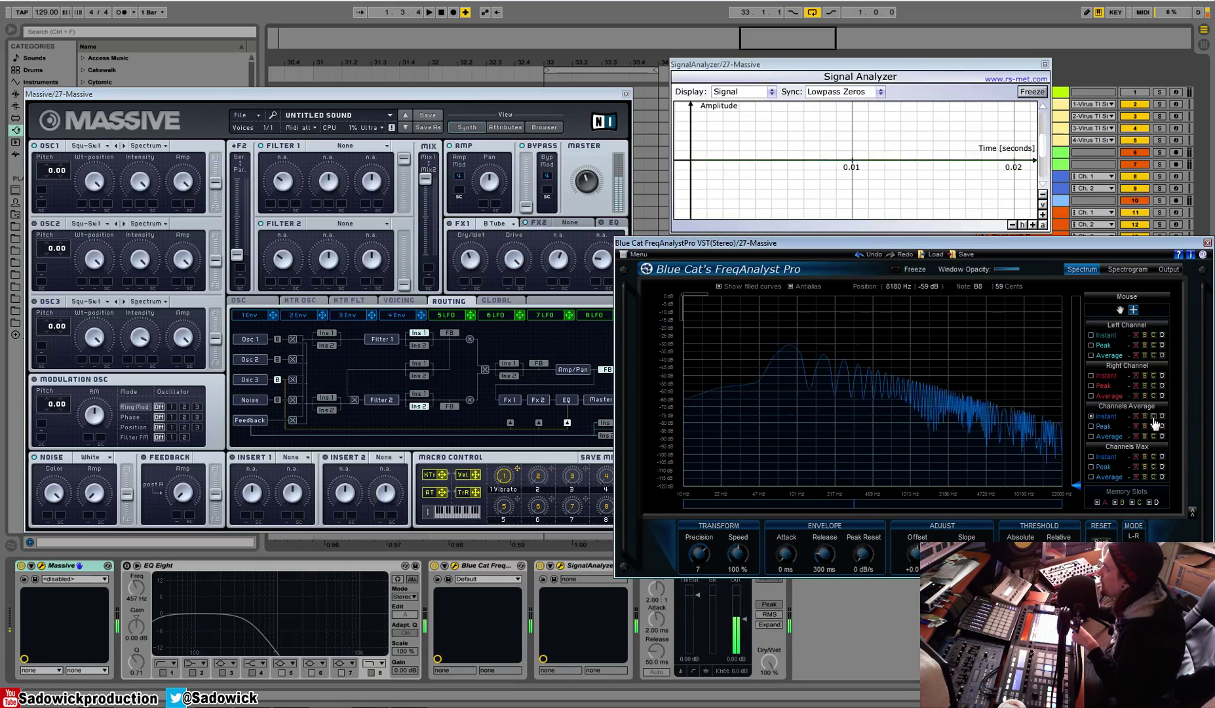
pyautogui.click(601, 223)
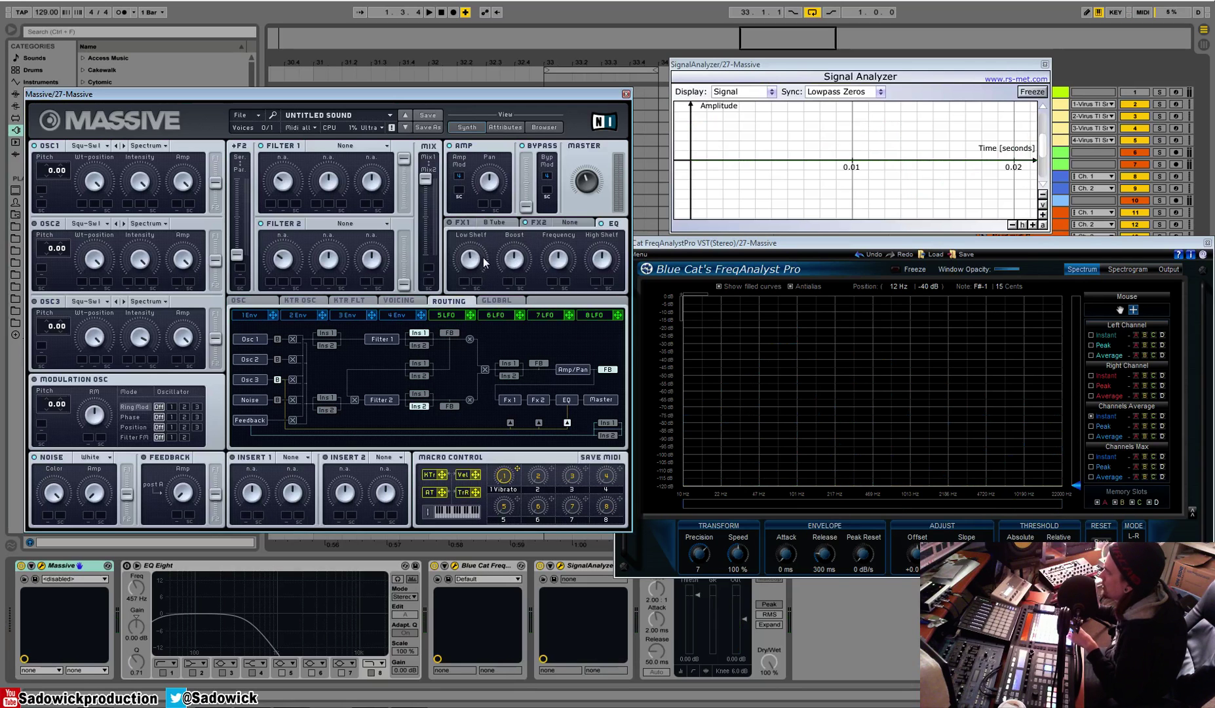
# Turn up the EQ Boost knob in Massive's FX section.
pyautogui.moveTo(510, 265); pyautogui.dragTo(486, 235)
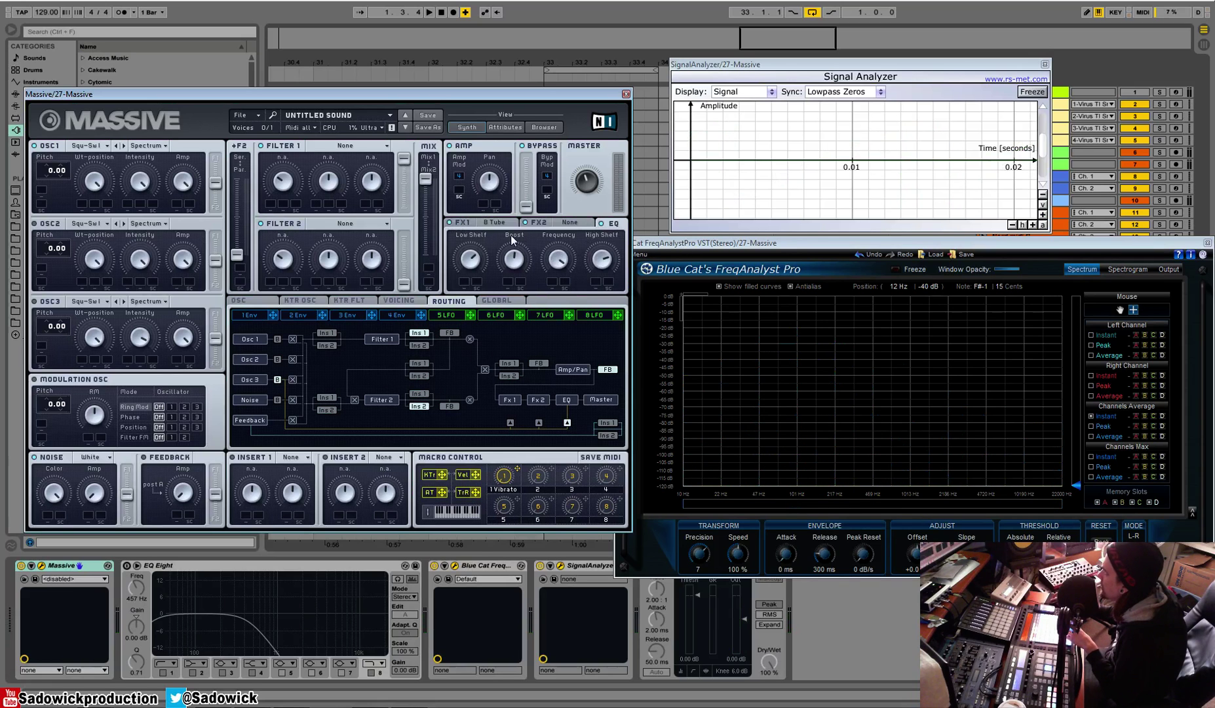
# Raise the Brauner Tube dry/wet mix, then open the FX2 effect type list.
pyautogui.click(461, 223)
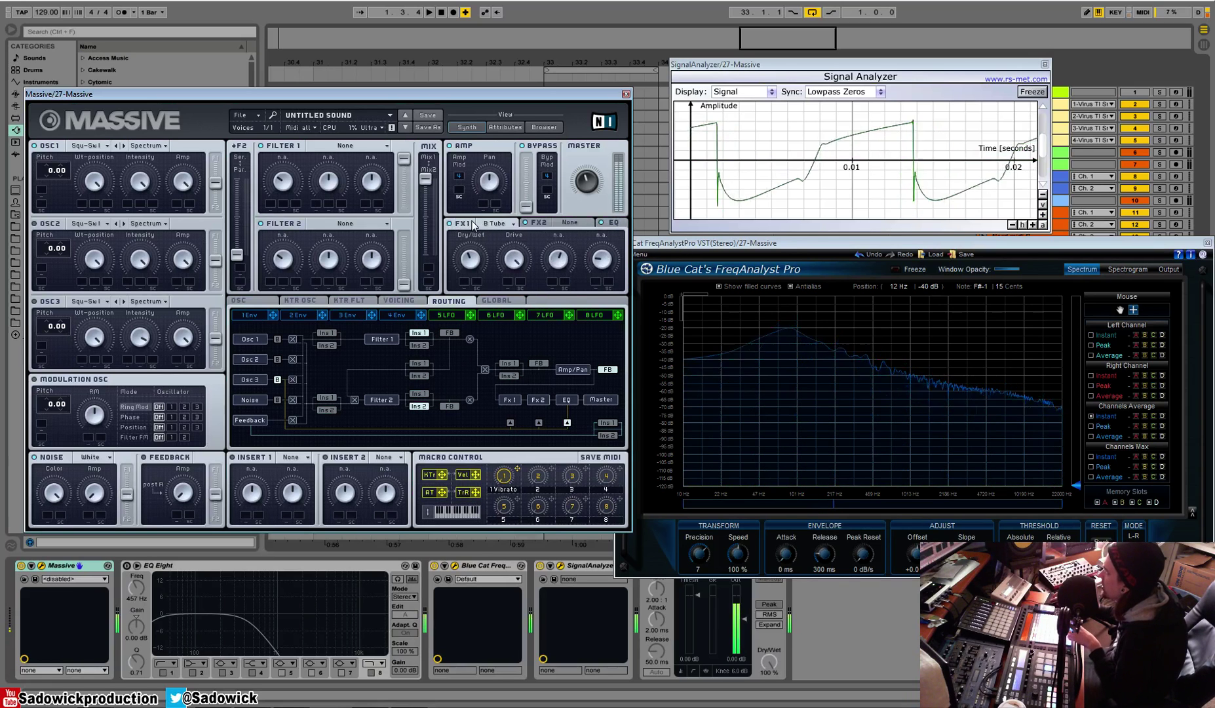
pyautogui.moveTo(475, 262); pyautogui.dragTo(488, 196)
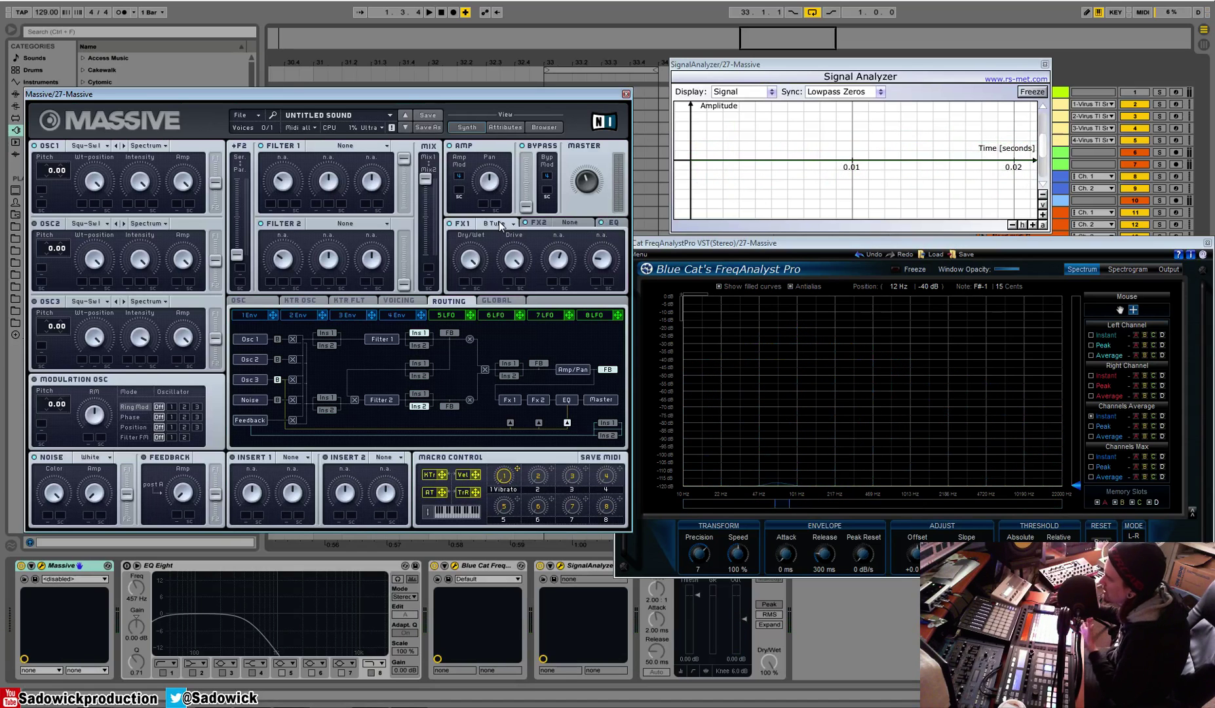
pyautogui.click(611, 223)
pyautogui.click(541, 223)
pyautogui.click(572, 223)
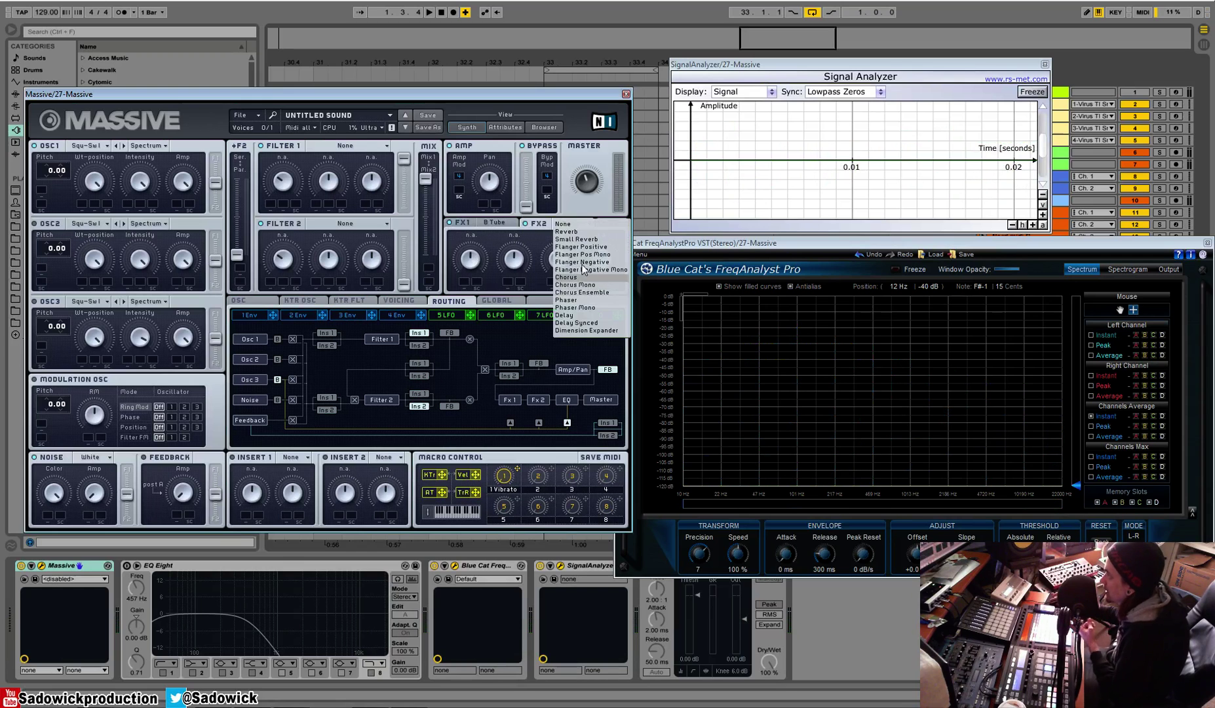
# Choose Reverb as the FX2 effect type.
pyautogui.click(589, 231)
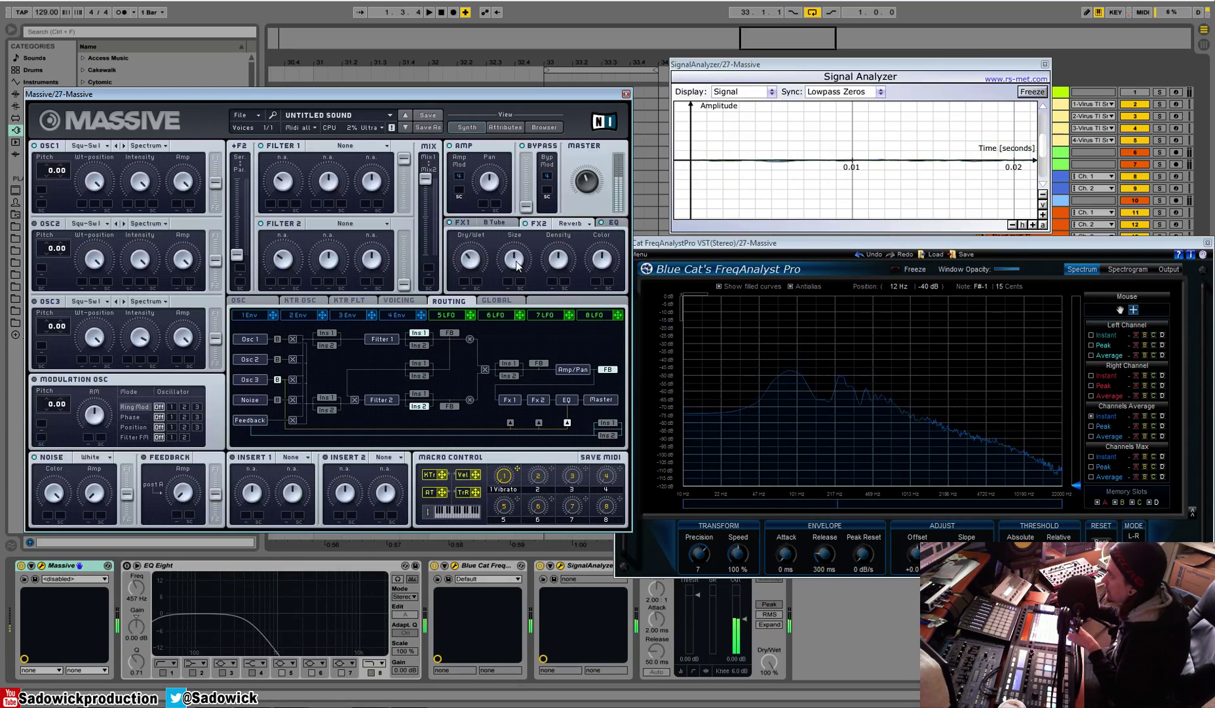